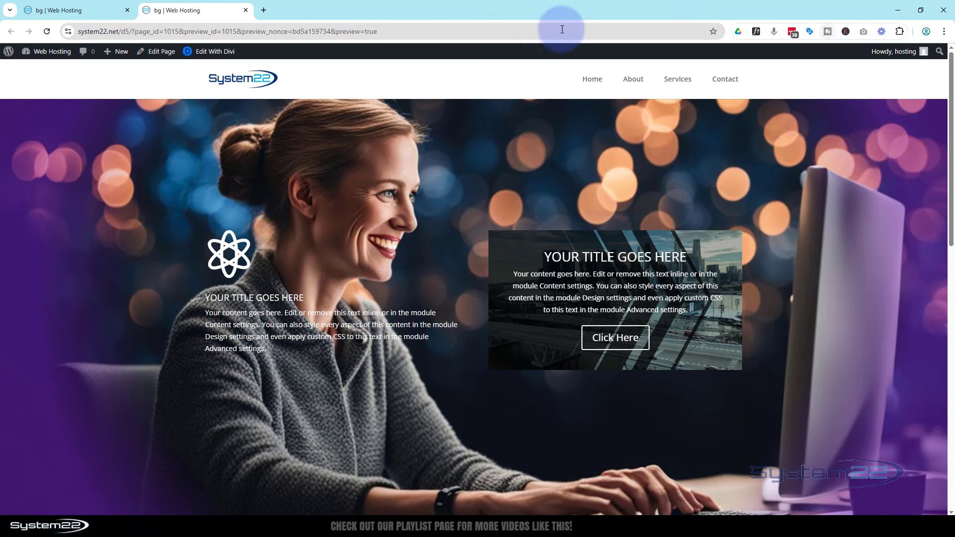
Insert a new section below the hero section in the page builder, with a row of two equal columns
{"action": "left_click", "coordinate": [30, 10]}
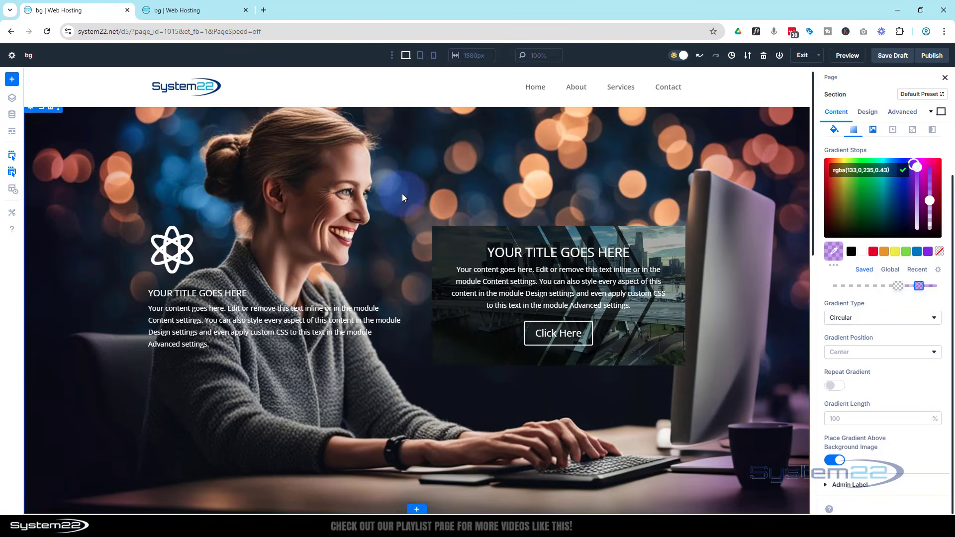
{"action": "scroll", "coordinate": [402, 194], "scroll_direction": "down", "scroll_amount": 5}
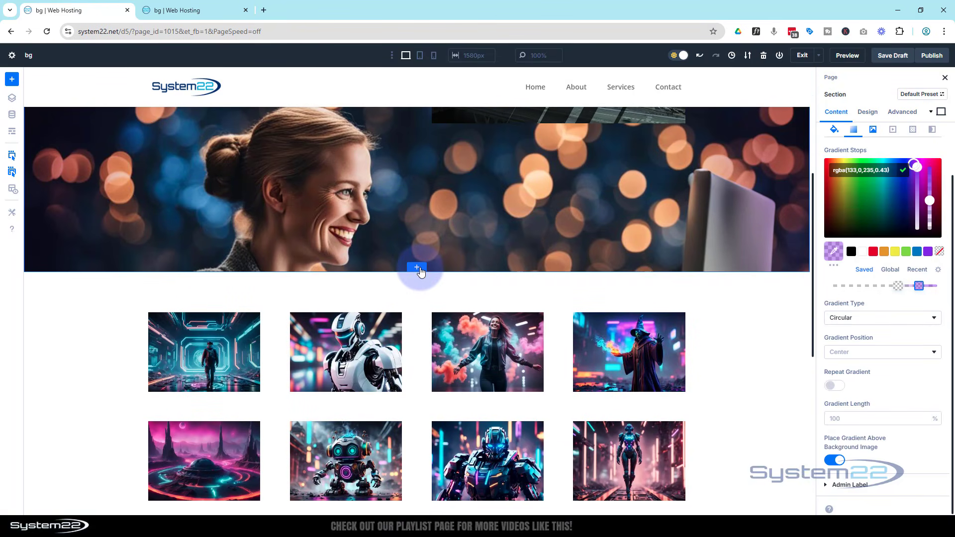
{"action": "left_click", "coordinate": [418, 267]}
{"action": "left_click", "coordinate": [359, 333]}
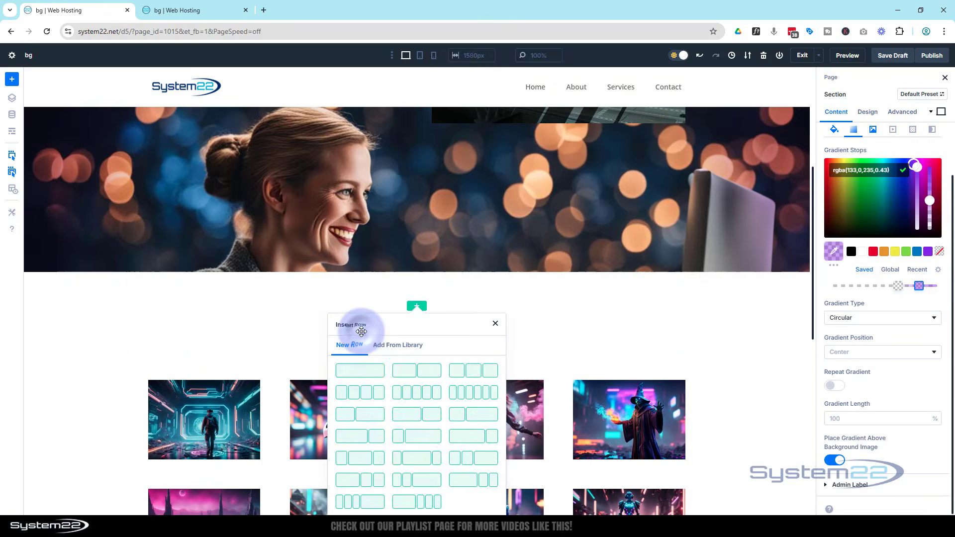
{"action": "left_click", "coordinate": [418, 373]}
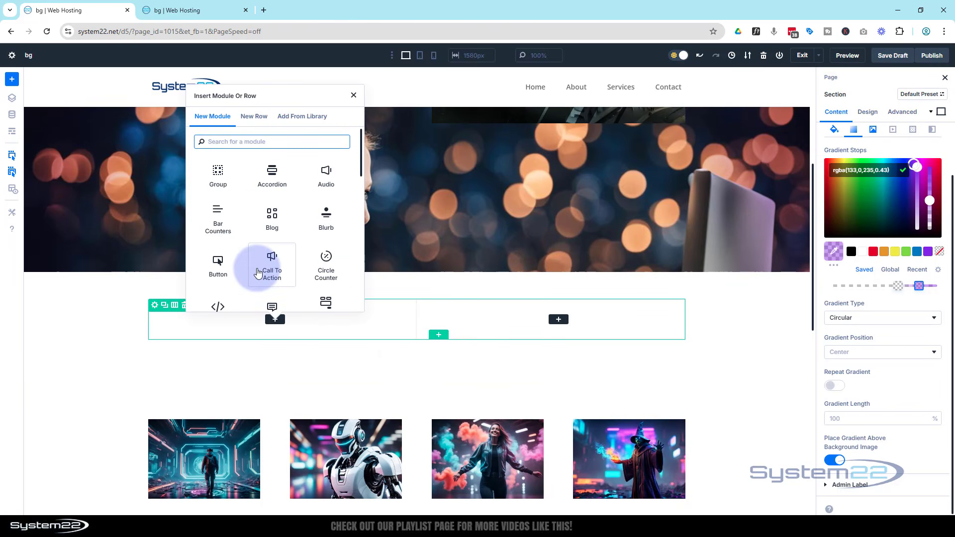
Add a Blurb module to the new row's first column and a Call To Action module to its second column
{"action": "left_click", "coordinate": [323, 219]}
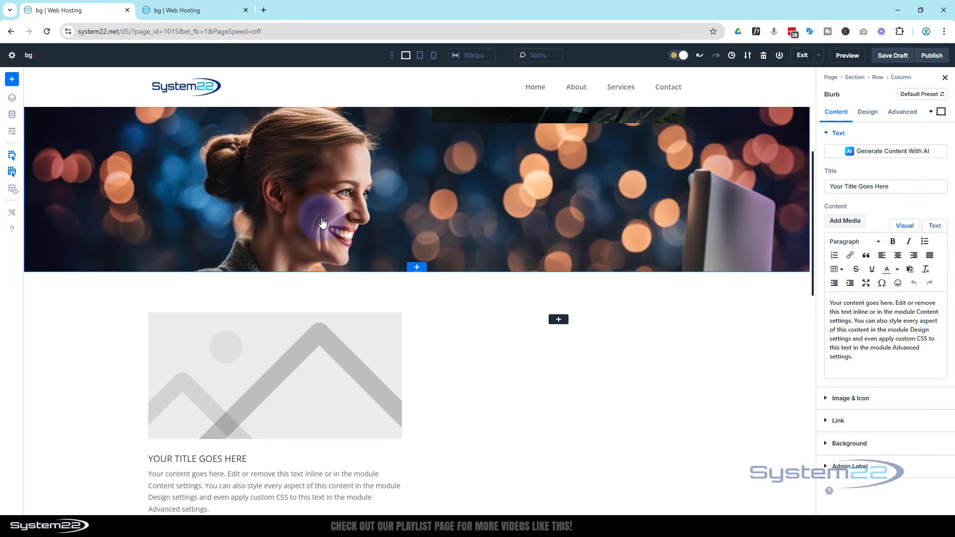
{"action": "left_click", "coordinate": [562, 324]}
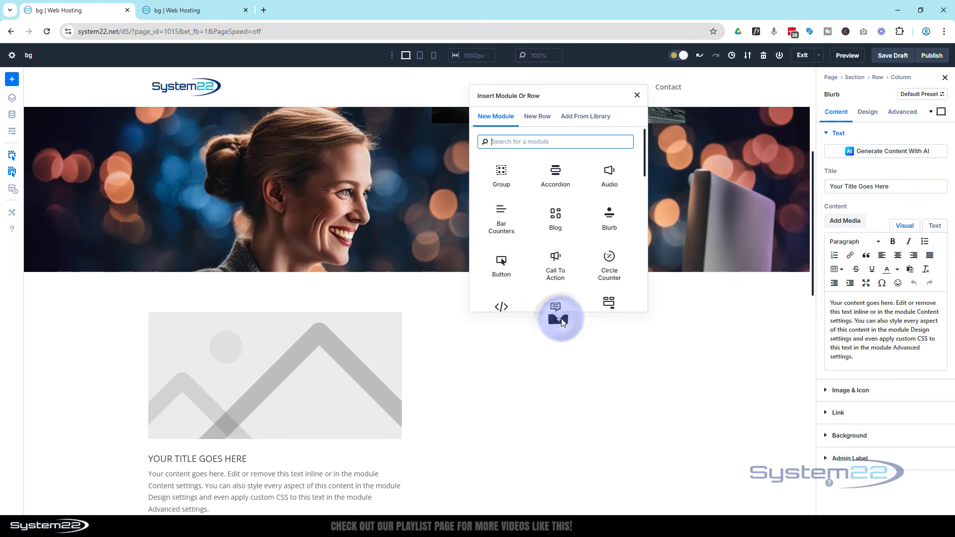
{"action": "left_click", "coordinate": [555, 269]}
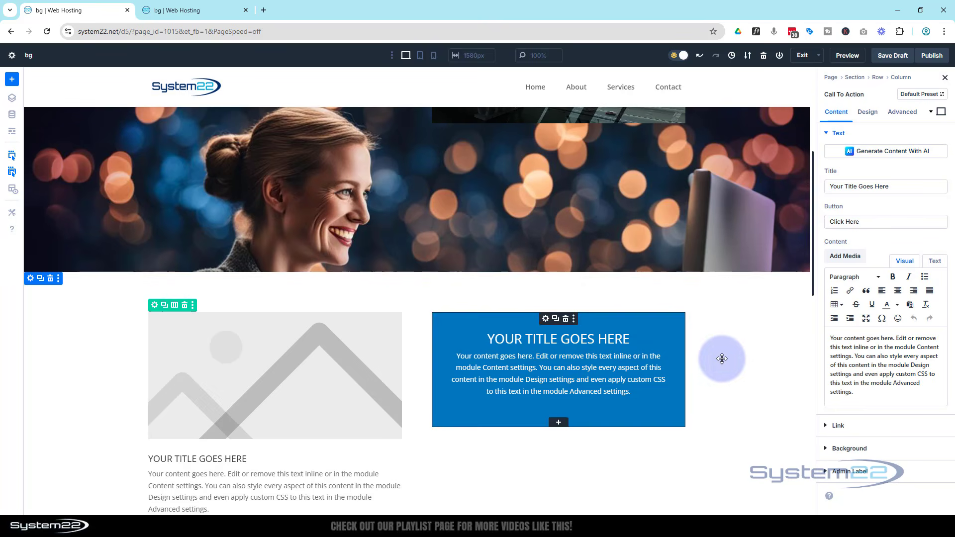
Delete the original hero section with the woman-at-computer background
{"action": "scroll", "coordinate": [368, 284], "scroll_direction": "up", "scroll_amount": 5}
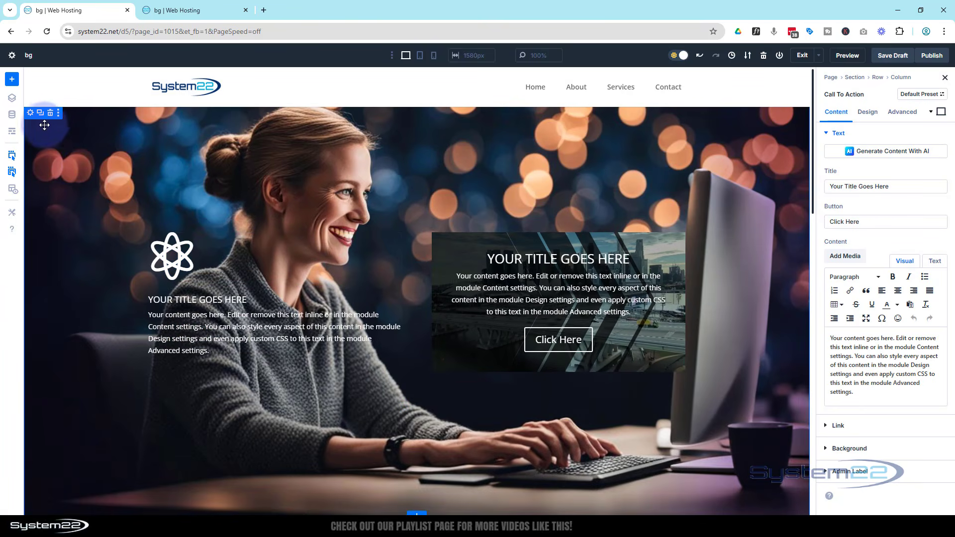
{"action": "left_click", "coordinate": [51, 115]}
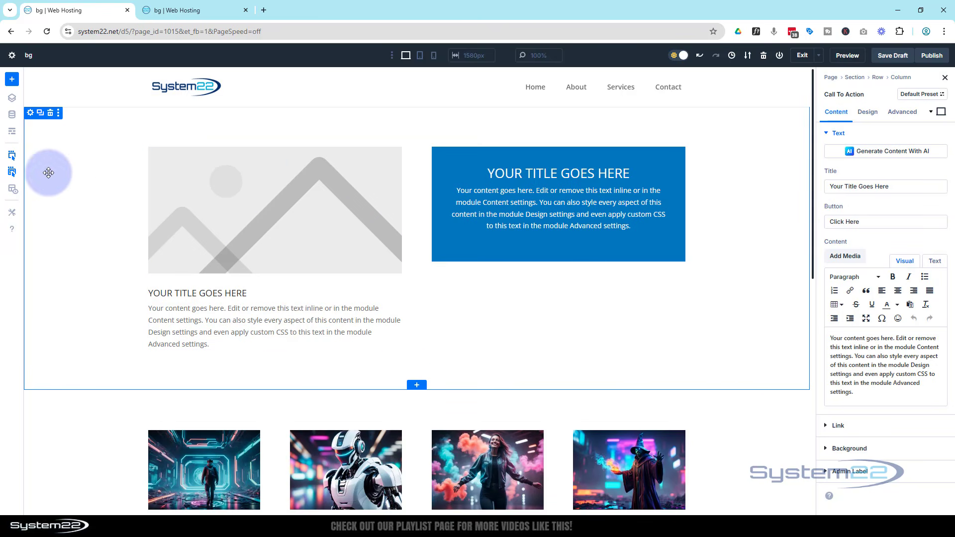
Set the new section's height to 92 vh in its sizing settings
{"action": "left_click", "coordinate": [31, 115]}
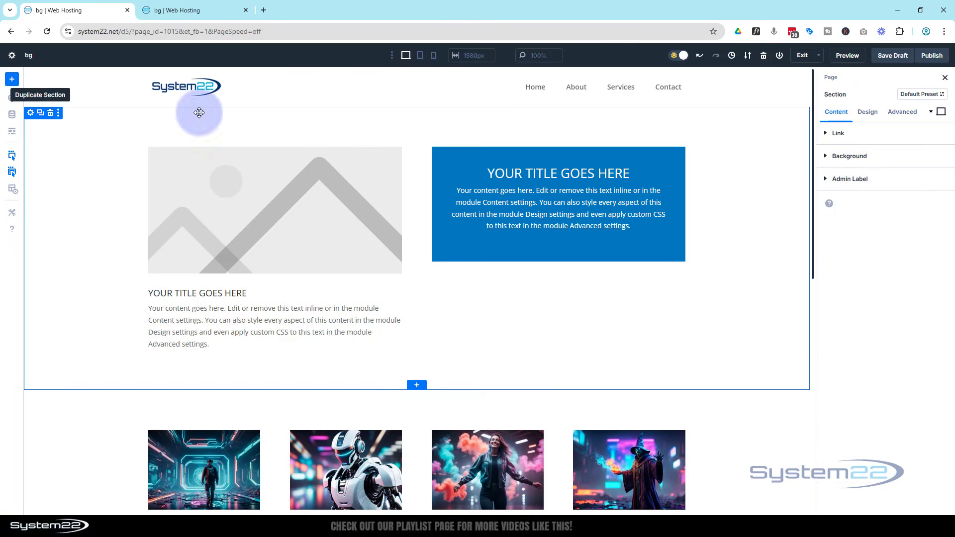
{"action": "left_click", "coordinate": [867, 112]}
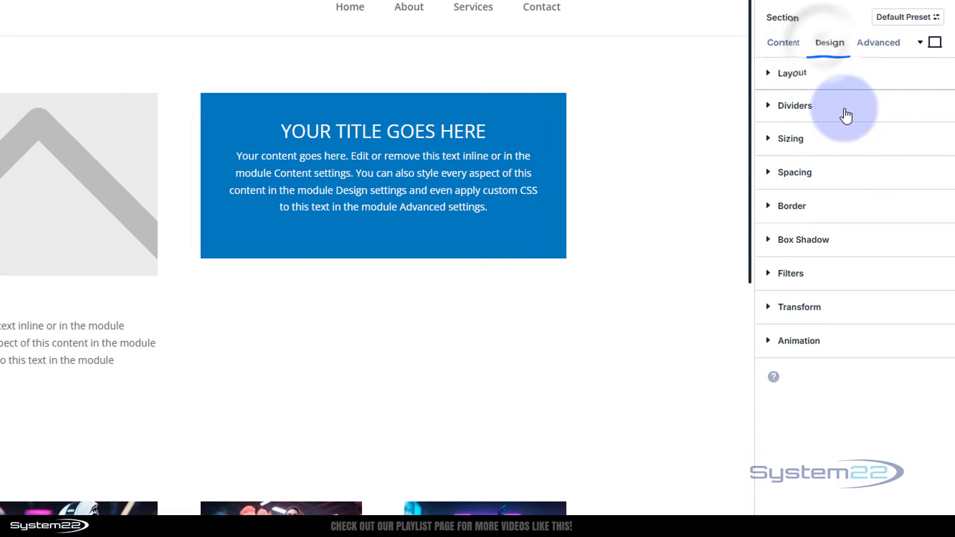
{"action": "left_click", "coordinate": [845, 141]}
{"action": "left_click", "coordinate": [868, 381]}
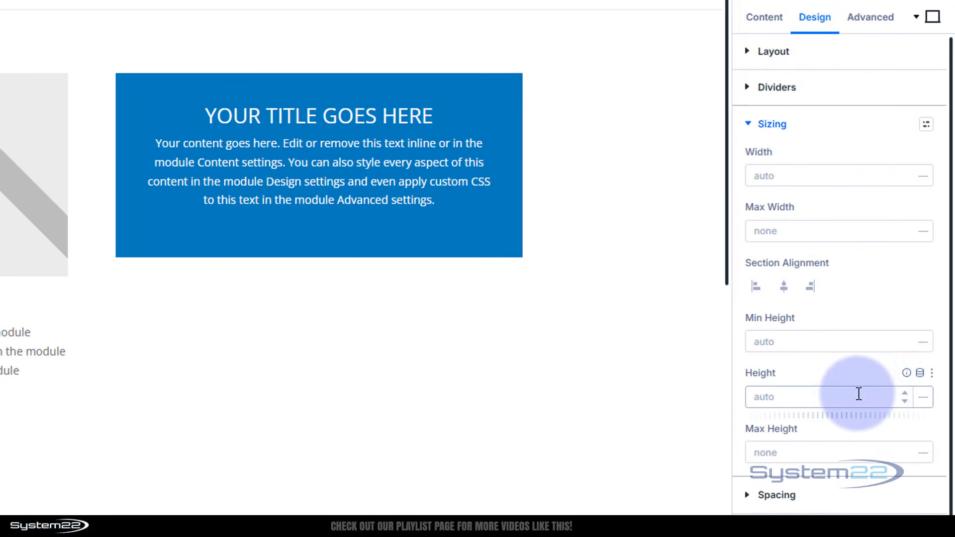
{"action": "left_click", "coordinate": [873, 400]}
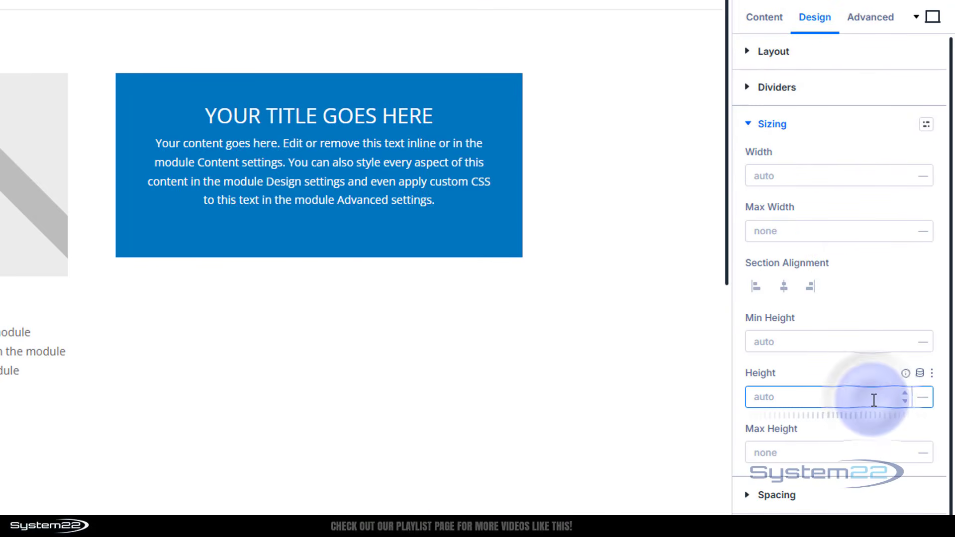
{"action": "left_click", "coordinate": [923, 400]}
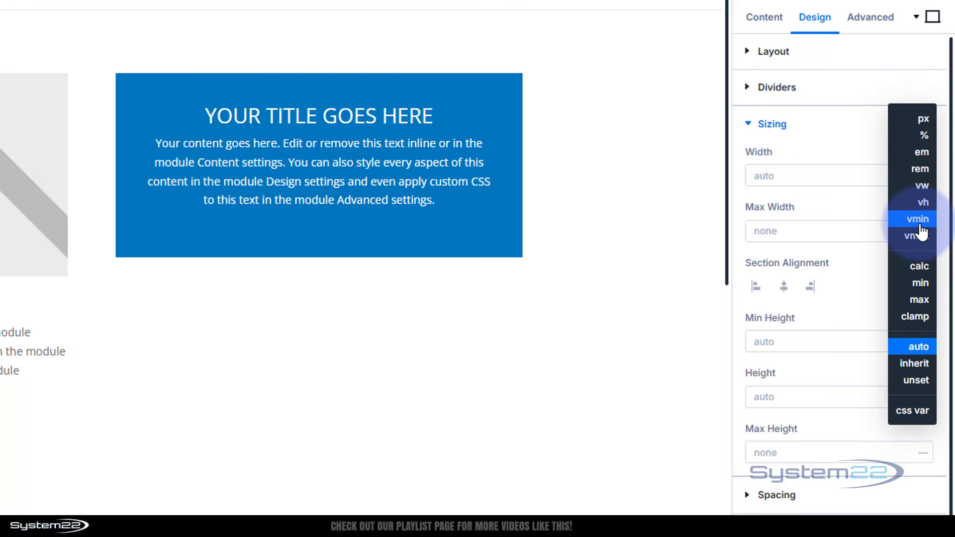
{"action": "left_click", "coordinate": [924, 203]}
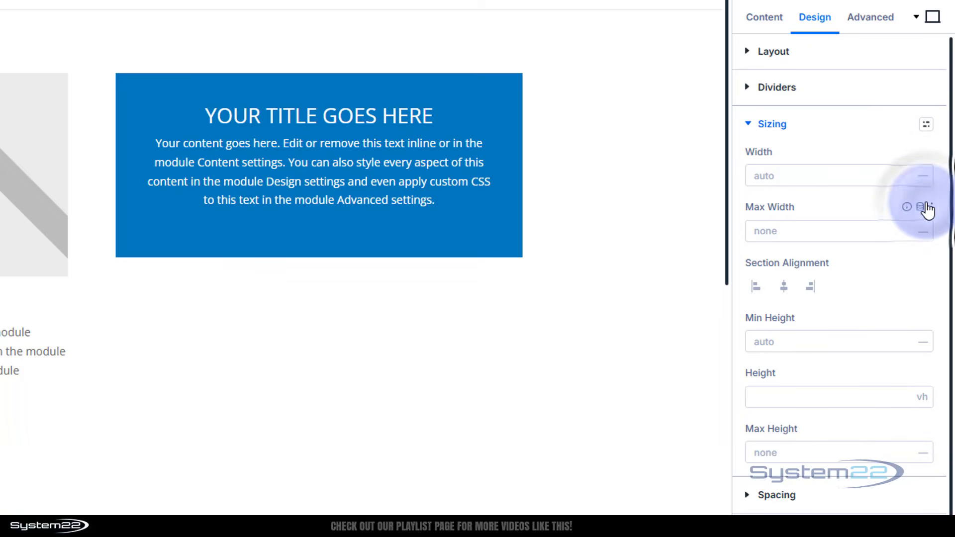
{"action": "left_click", "coordinate": [773, 343]}
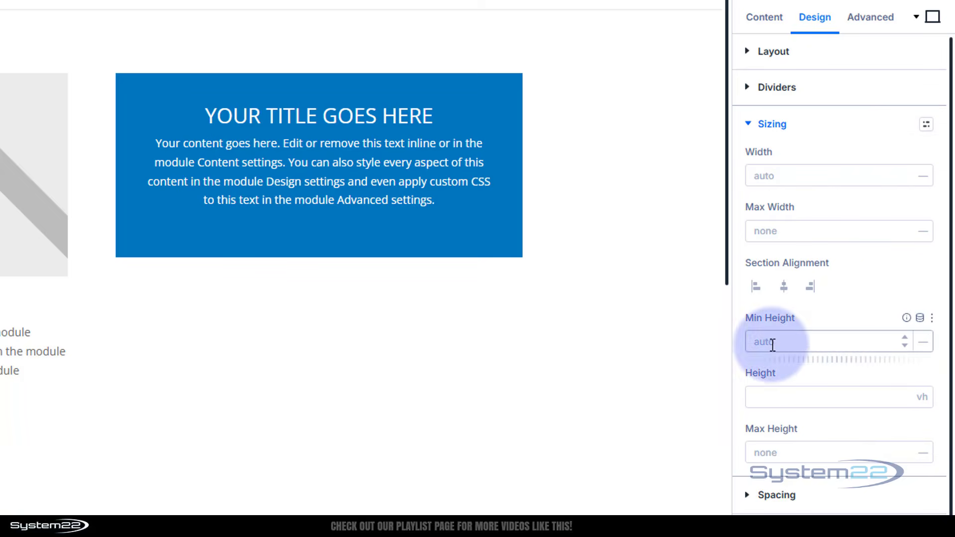
{"action": "left_click", "coordinate": [811, 396]}
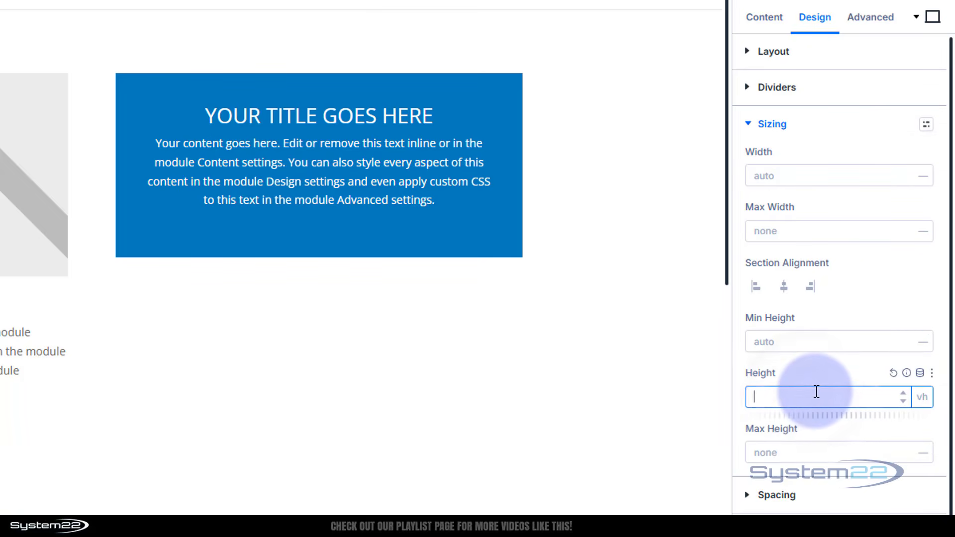
{"action": "type", "text": "92"}
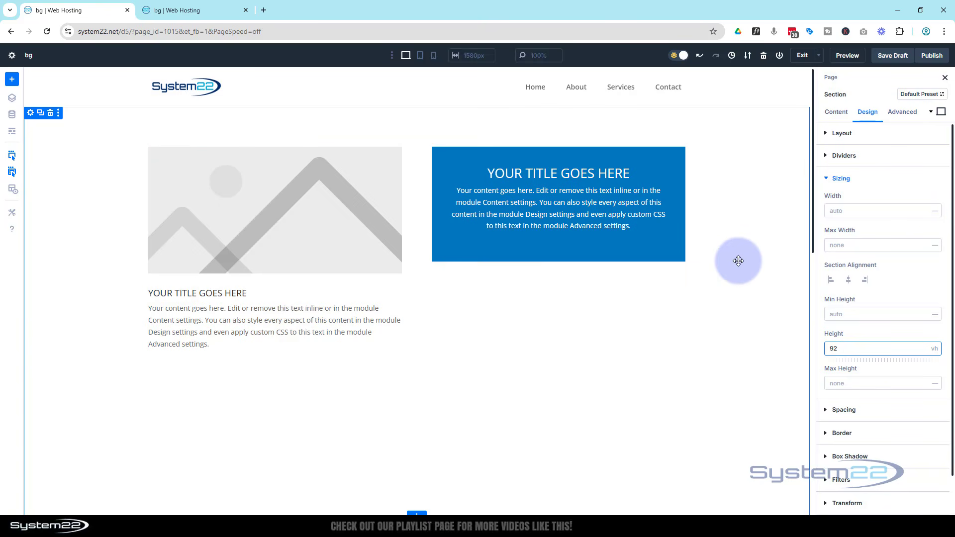
Set the section's top padding to 20 vh
{"action": "left_click", "coordinate": [828, 180]}
{"action": "left_click", "coordinate": [826, 202]}
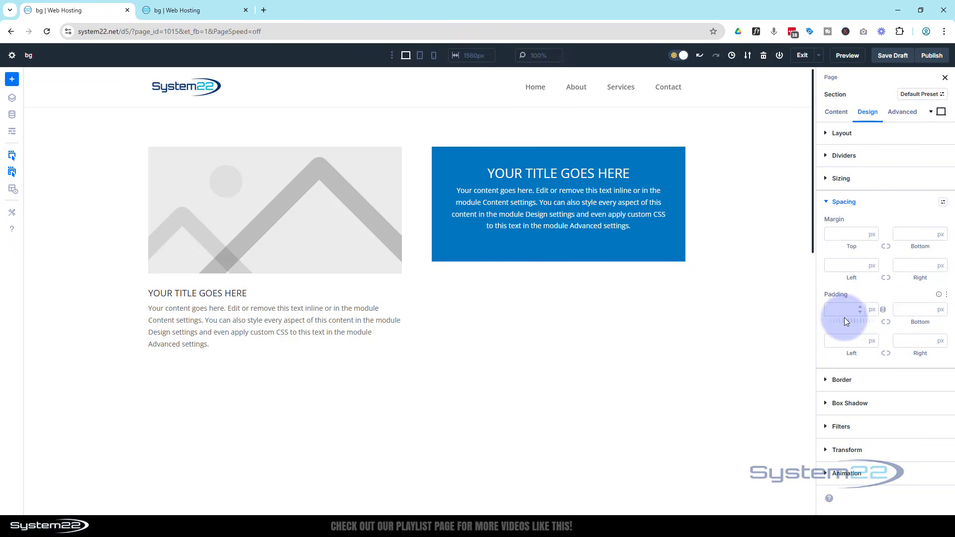
{"action": "left_click", "coordinate": [871, 310]}
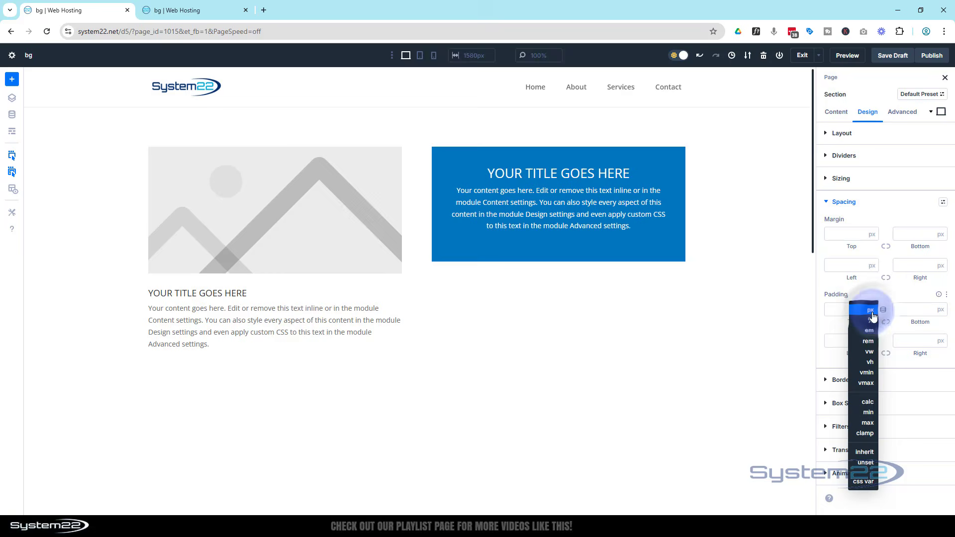
{"action": "left_click", "coordinate": [863, 342]}
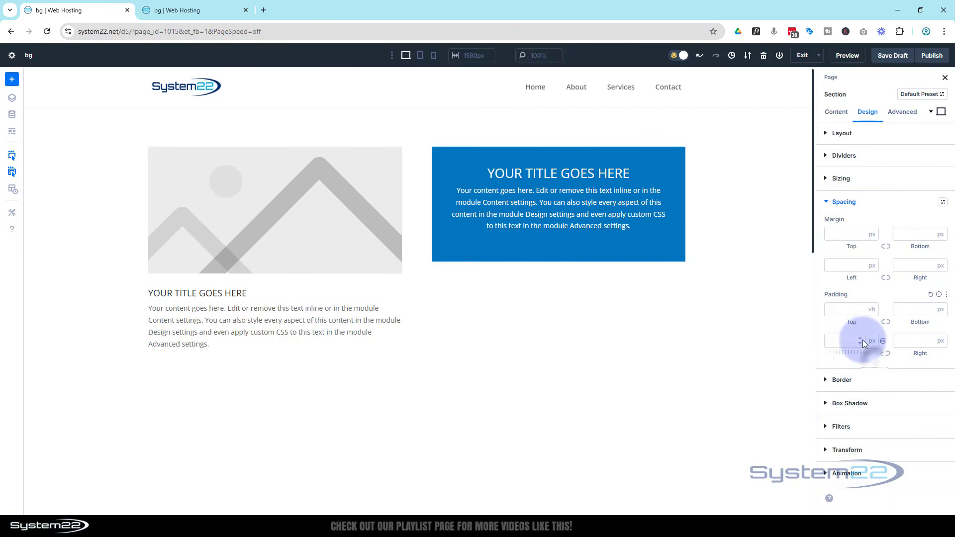
{"action": "left_click", "coordinate": [844, 306]}
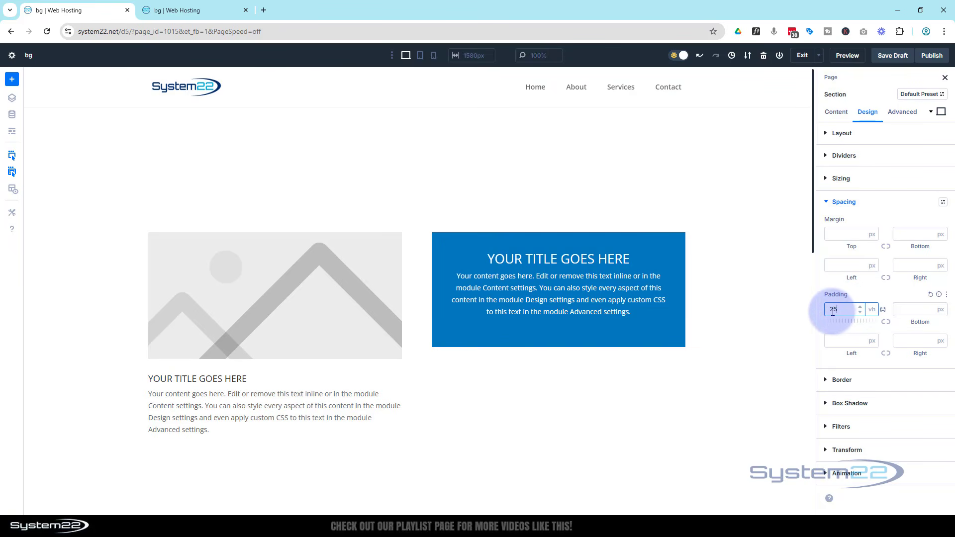
{"action": "double_click", "coordinate": [838, 312]}
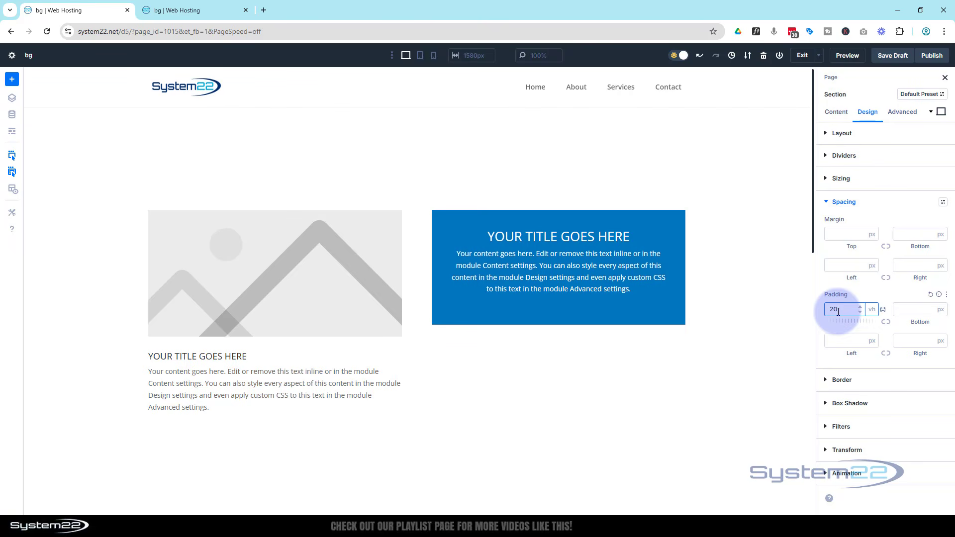
Give the section a blue background color from the saved swatches
{"action": "left_click", "coordinate": [835, 112]}
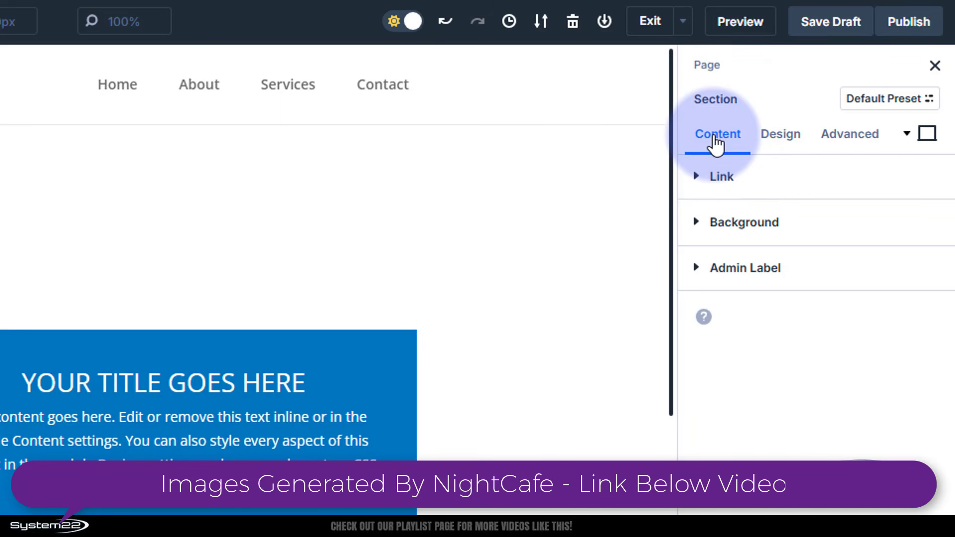
{"action": "left_click", "coordinate": [718, 222]}
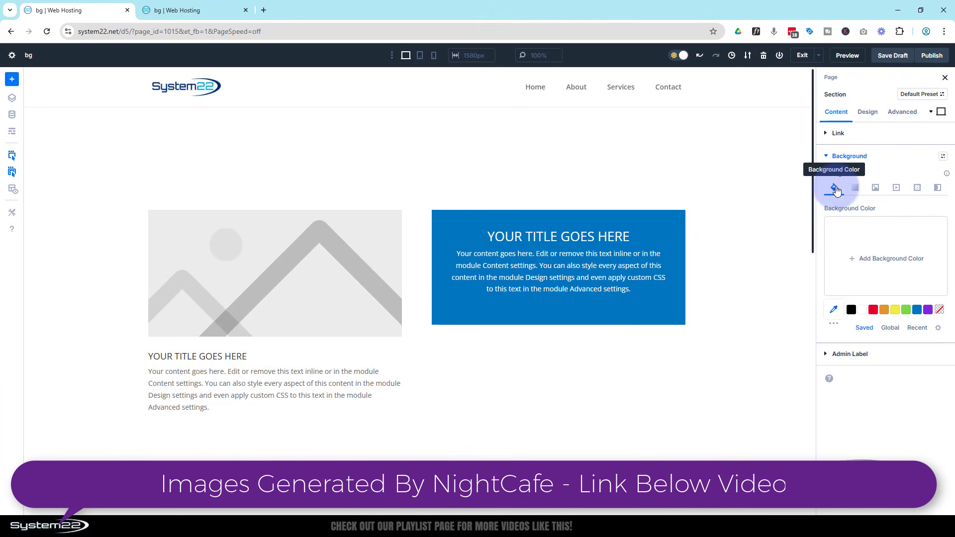
{"action": "left_click", "coordinate": [916, 310]}
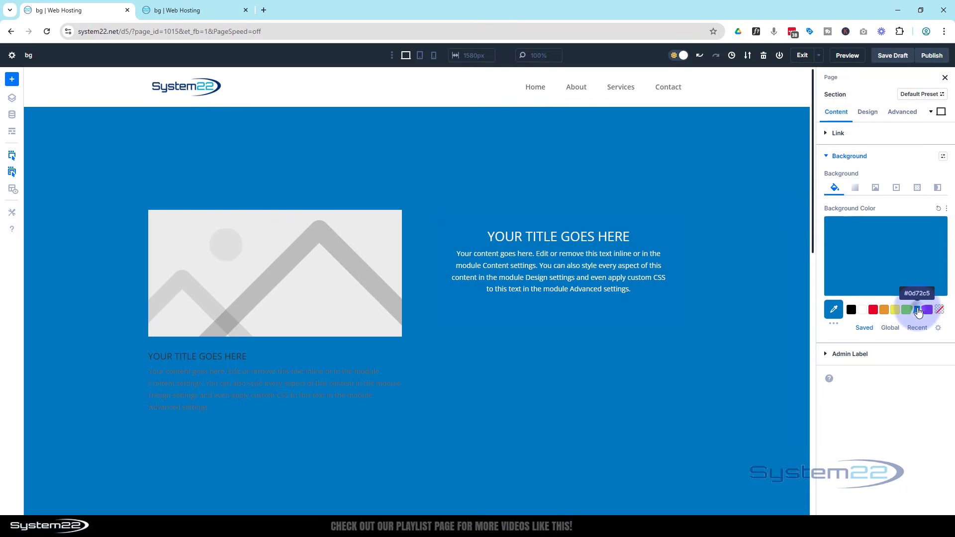
Add a background gradient to the section with a red stop at 50%, and set the gradient type to Circular
{"action": "left_click", "coordinate": [855, 189]}
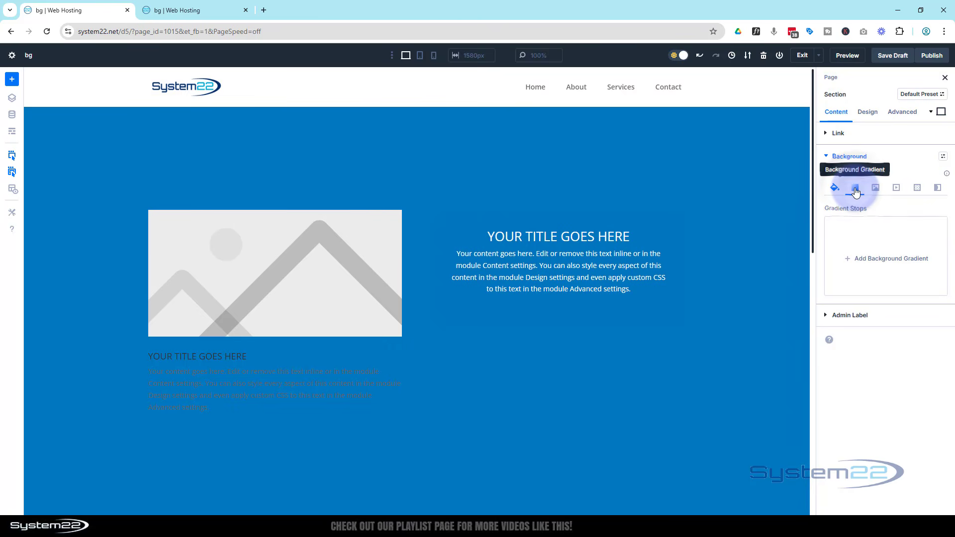
{"action": "left_click", "coordinate": [866, 260]}
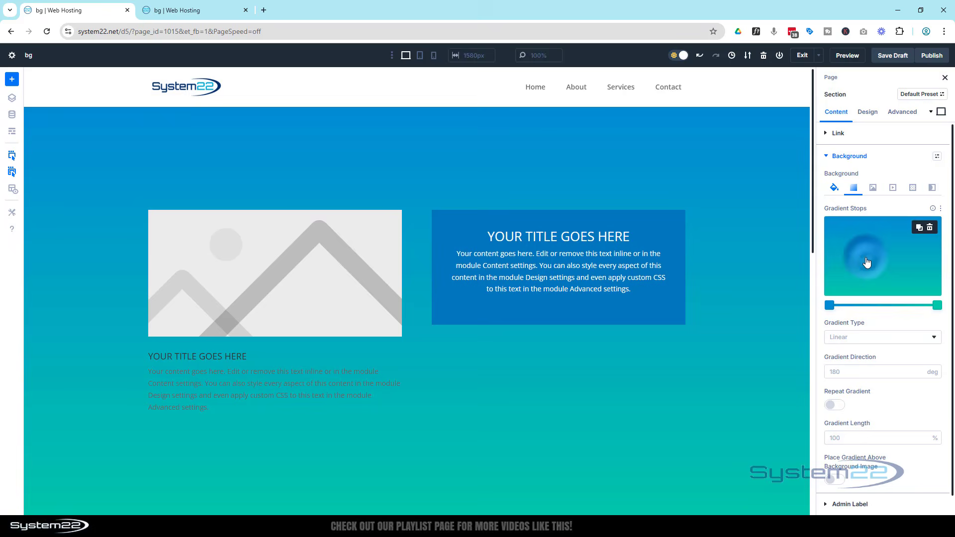
{"action": "left_click", "coordinate": [883, 305]}
{"action": "left_click", "coordinate": [883, 306]}
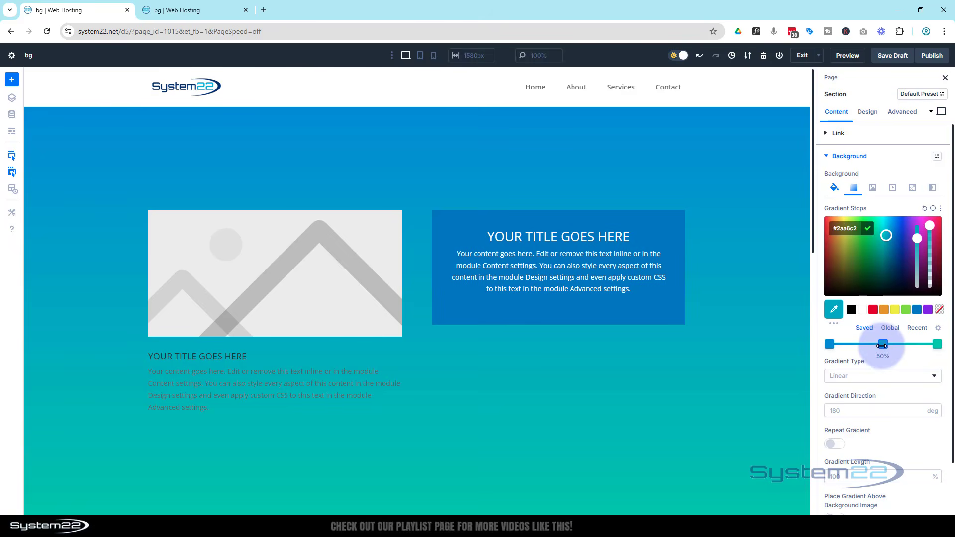
{"action": "left_click", "coordinate": [873, 310]}
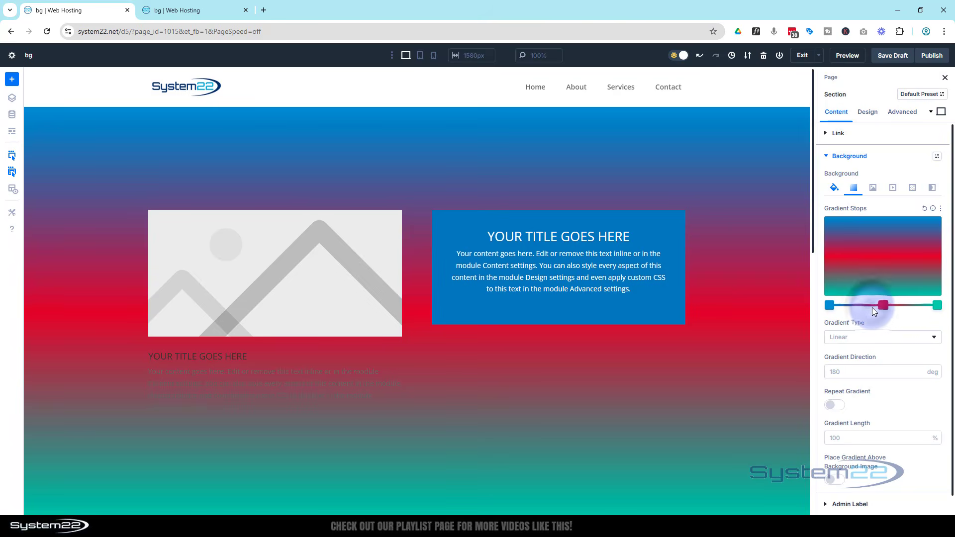
{"action": "left_click", "coordinate": [875, 337]}
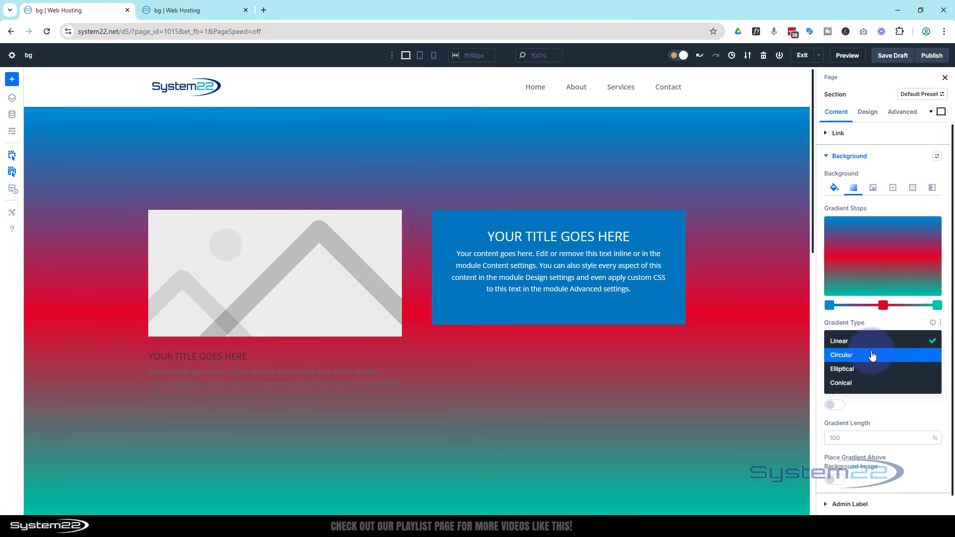
{"action": "left_click", "coordinate": [871, 356]}
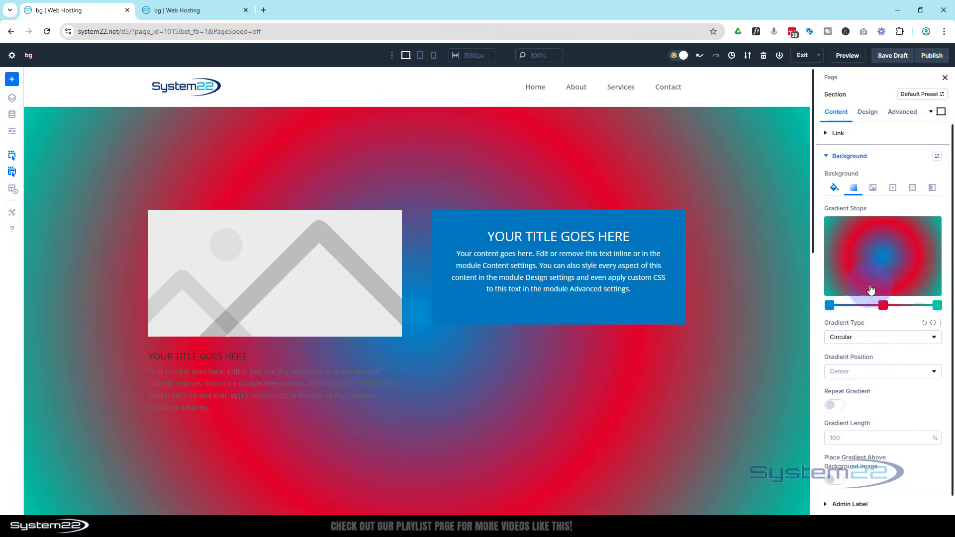
Add the media library photo of a woman in grey typing at a computer as the section's background image
{"action": "left_click", "coordinate": [873, 189]}
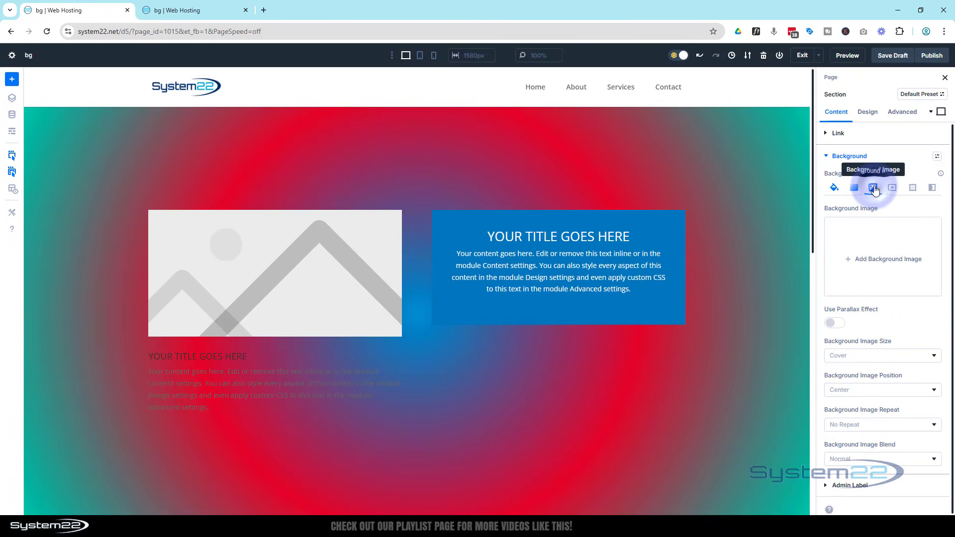
{"action": "left_click", "coordinate": [893, 262]}
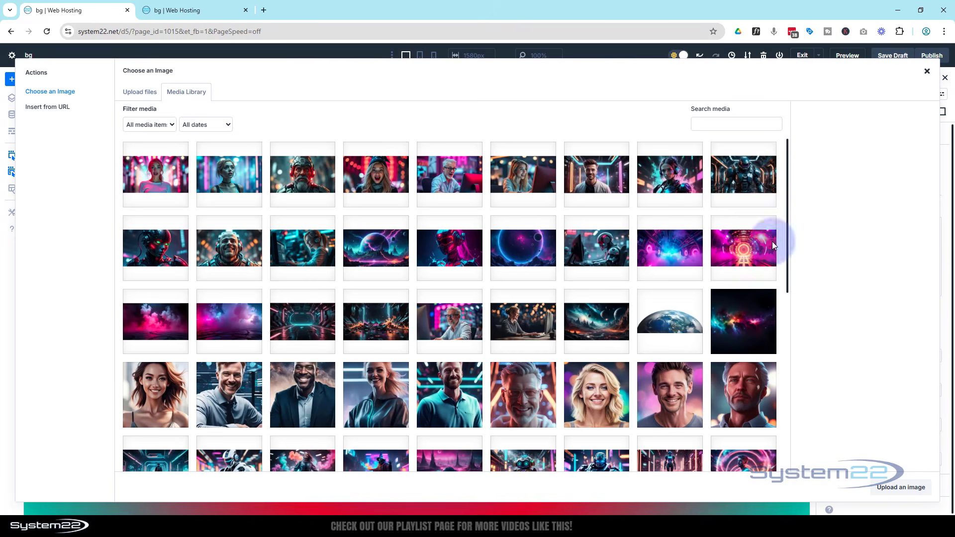
{"action": "left_click", "coordinate": [533, 298]}
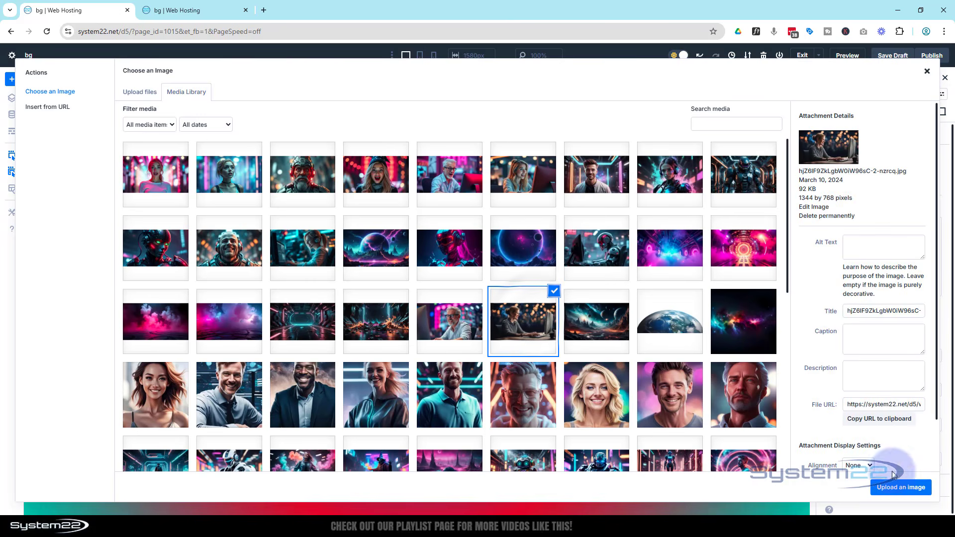
{"action": "left_click", "coordinate": [905, 492]}
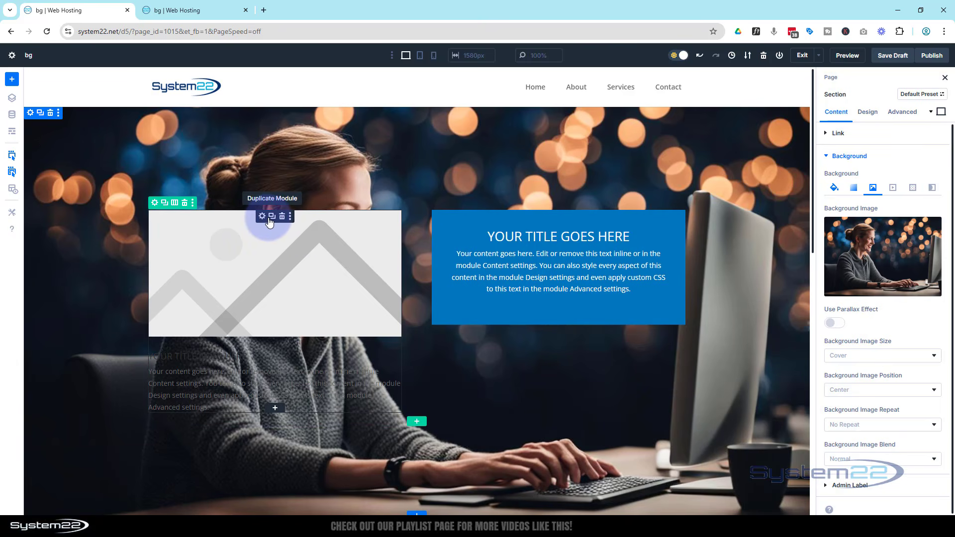
Replace the Blurb's placeholder image with the atom-shaped icon
{"action": "left_click", "coordinate": [262, 216]}
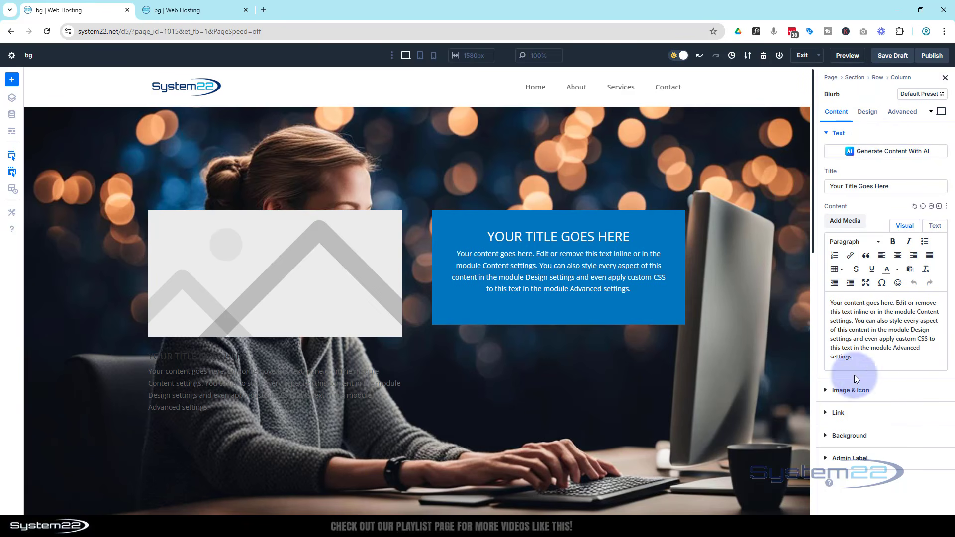
{"action": "left_click", "coordinate": [858, 389]}
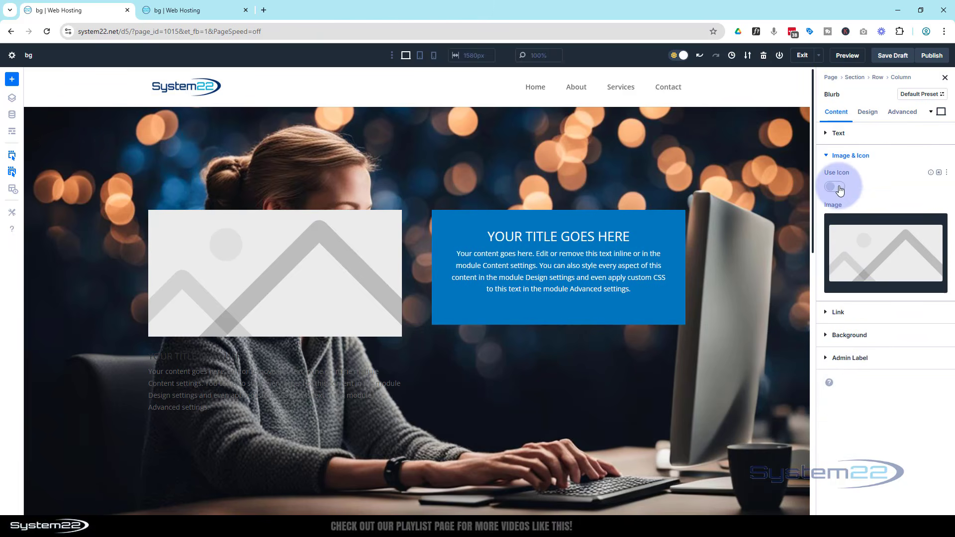
{"action": "left_click", "coordinate": [835, 187]}
{"action": "scroll", "coordinate": [877, 275], "scroll_direction": "down", "scroll_amount": 5}
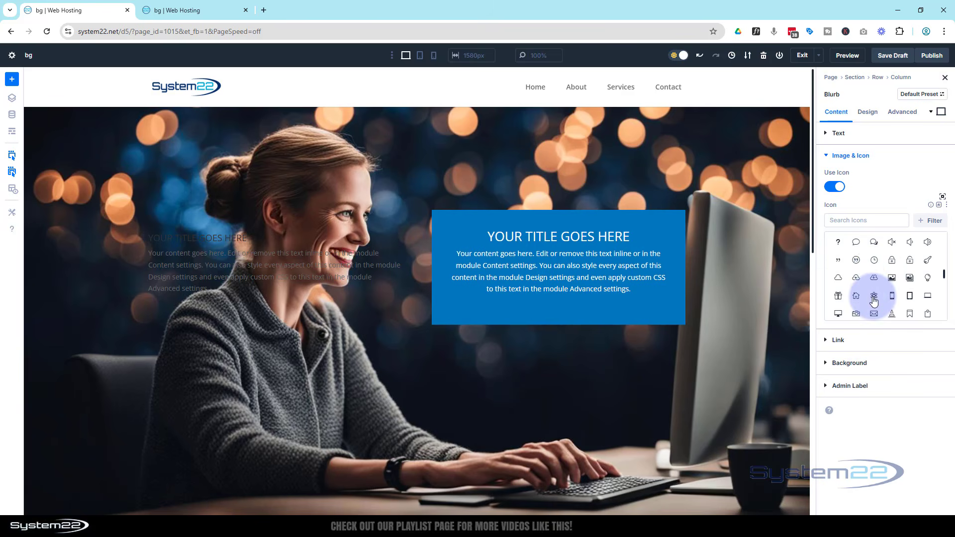
{"action": "left_click", "coordinate": [874, 296]}
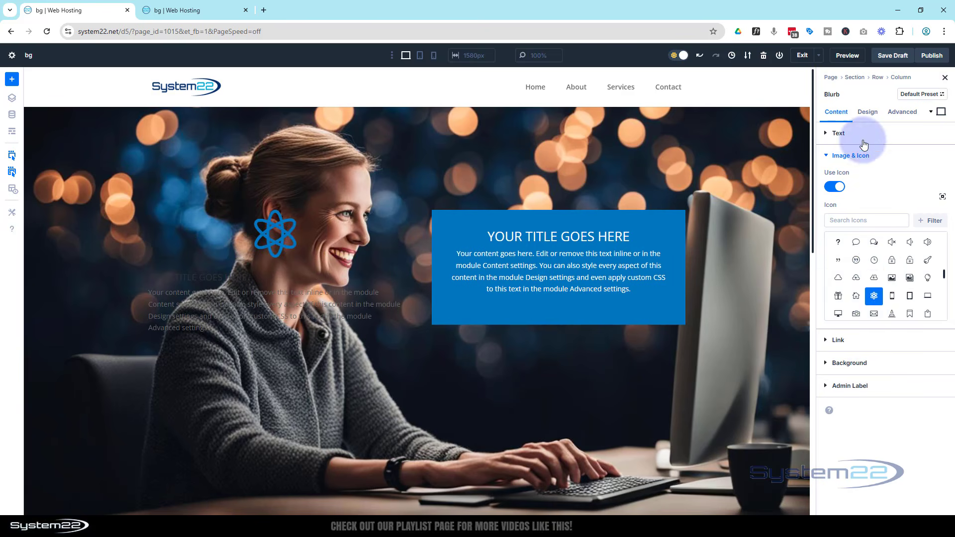
Make the Blurb's icon white and align it to the left
{"action": "left_click", "coordinate": [868, 111]}
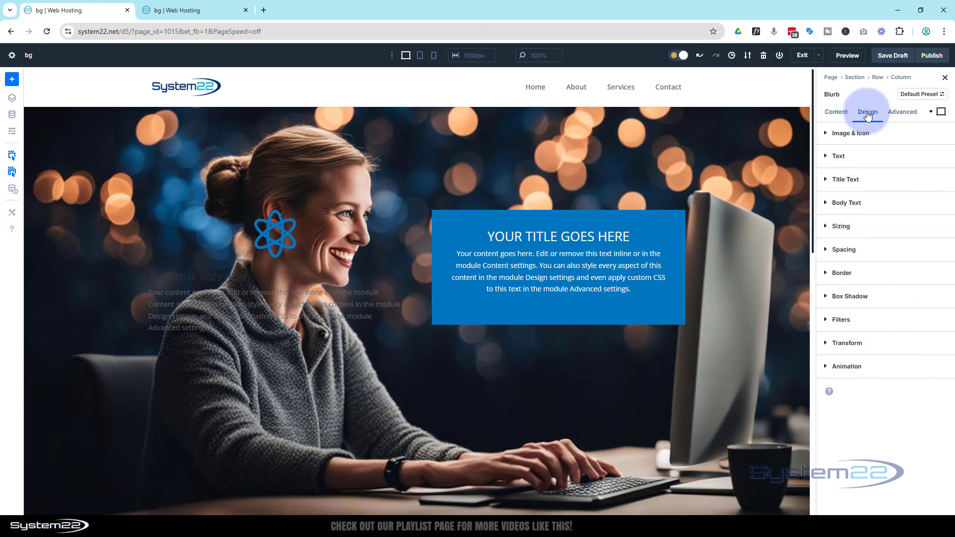
{"action": "left_click", "coordinate": [889, 137]}
{"action": "left_click", "coordinate": [862, 173]}
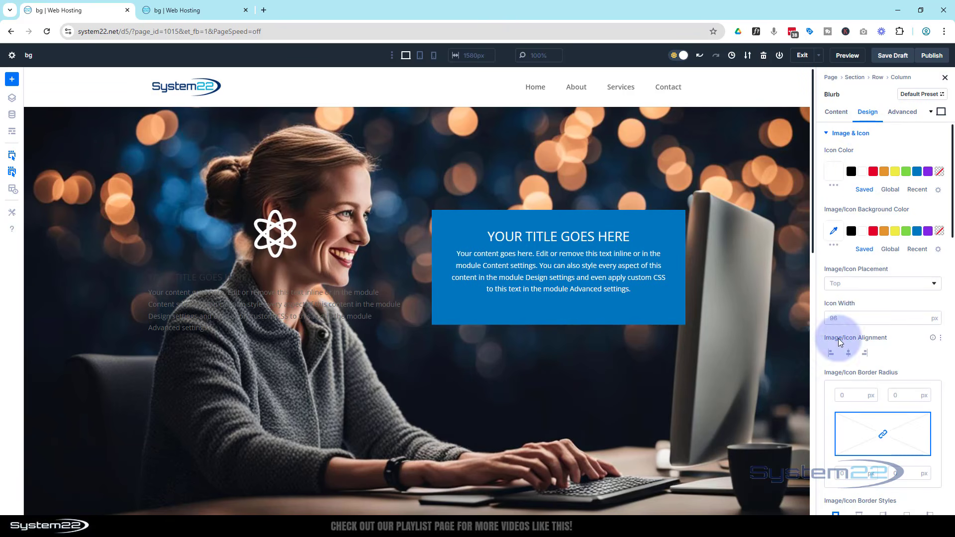
{"action": "left_click", "coordinate": [831, 353]}
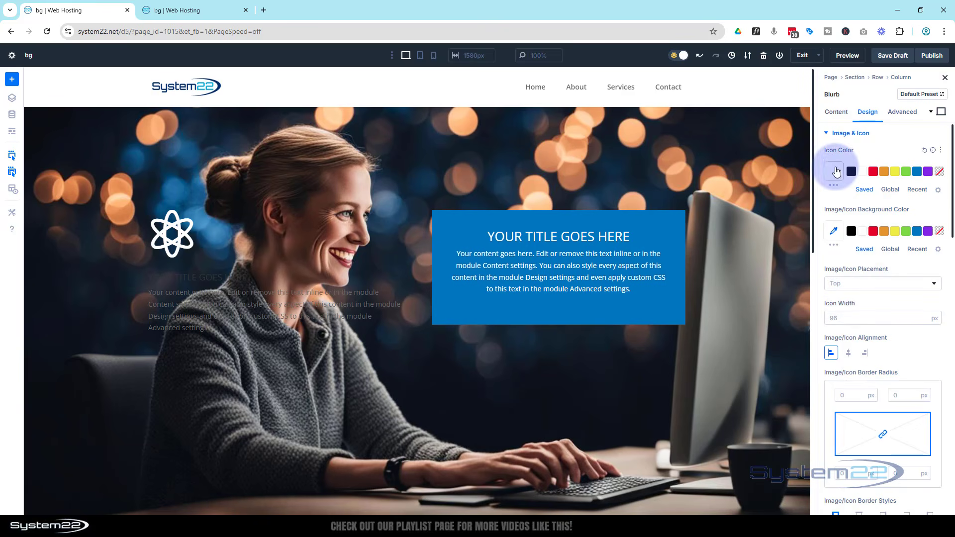
Set the Blurb's text color to Light in its text design settings
{"action": "left_click", "coordinate": [864, 134]}
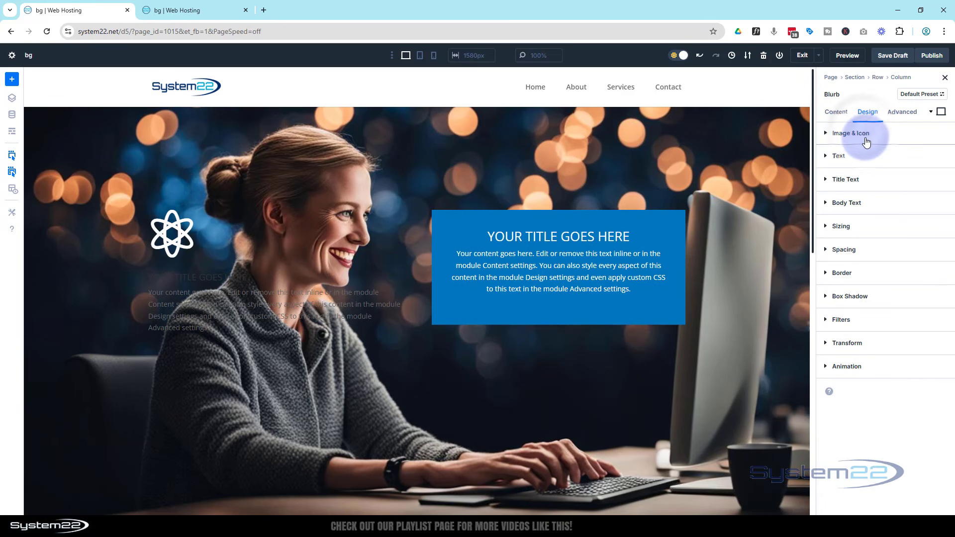
{"action": "left_click", "coordinate": [864, 156]}
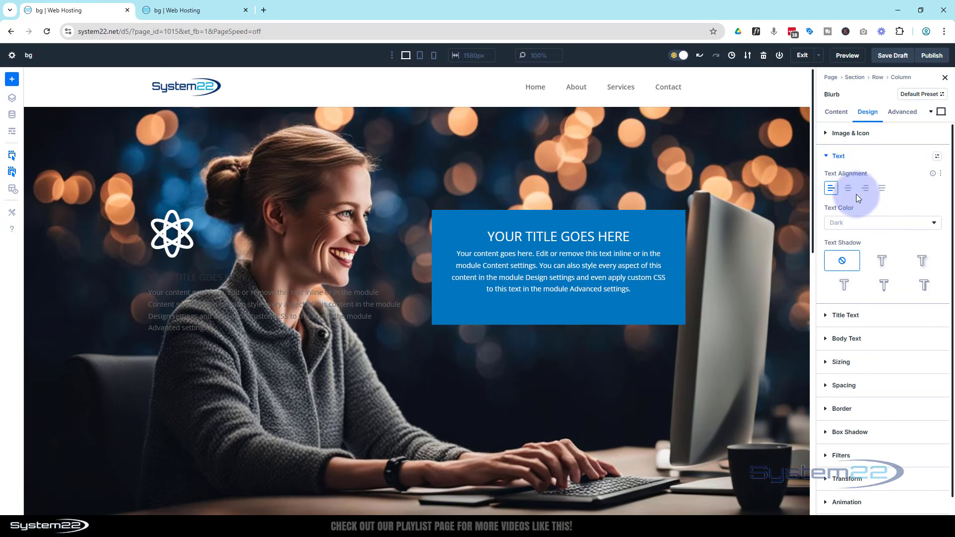
{"action": "left_click", "coordinate": [868, 223]}
{"action": "left_click", "coordinate": [871, 227]}
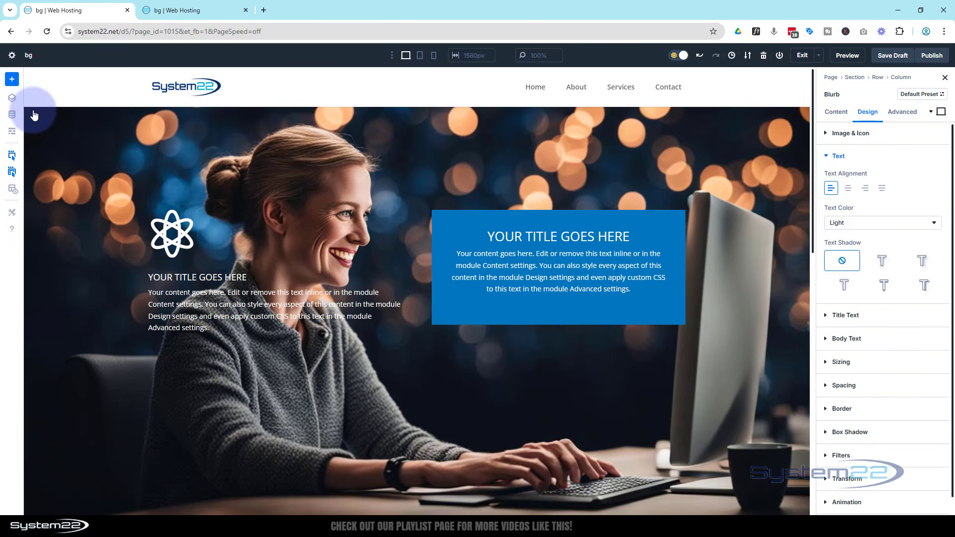
Set the blend mode of the section's background image to Multiply
{"action": "left_click", "coordinate": [31, 113]}
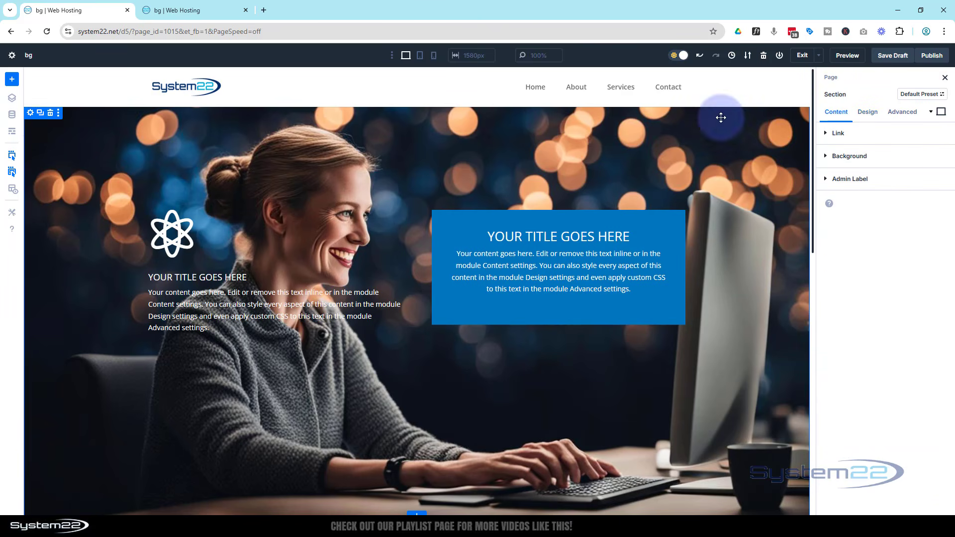
{"action": "left_click", "coordinate": [848, 155]}
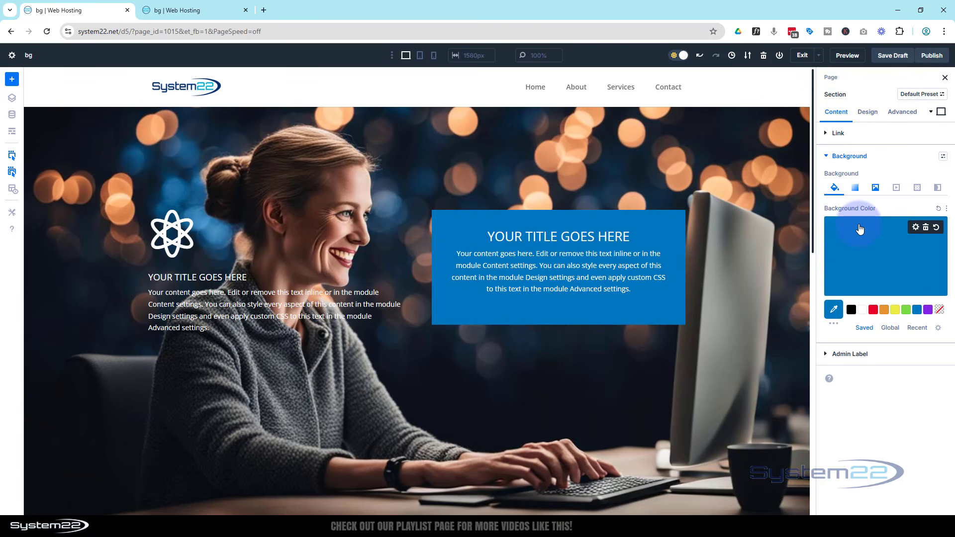
{"action": "left_click", "coordinate": [875, 188]}
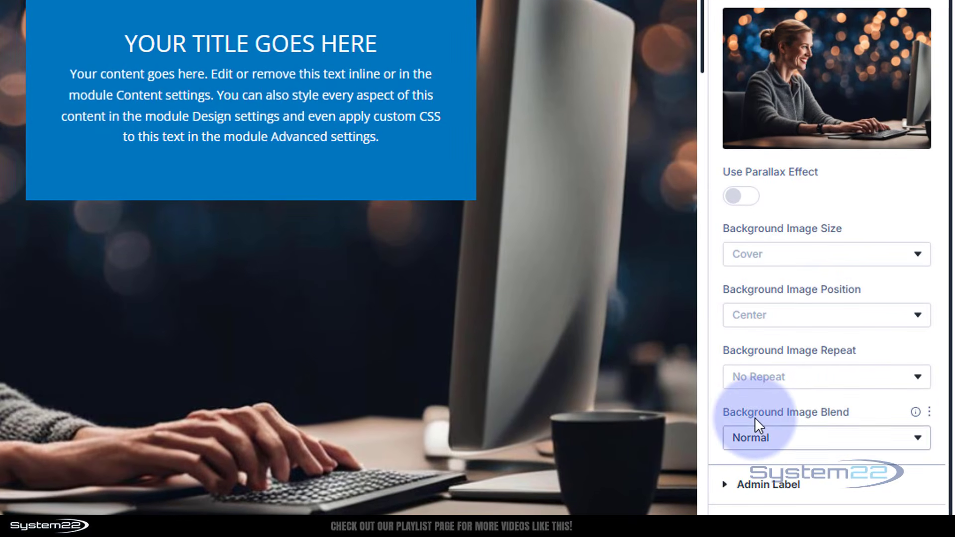
{"action": "left_click", "coordinate": [836, 440]}
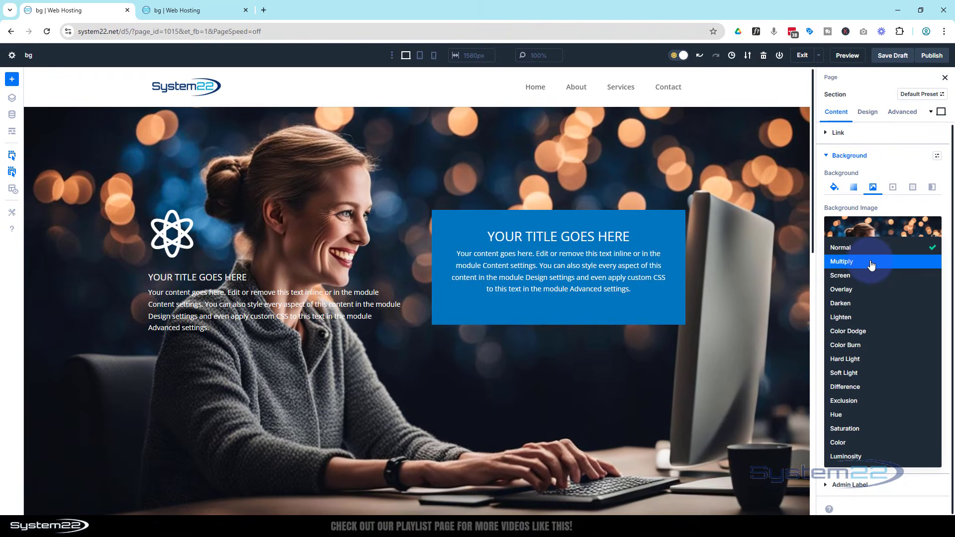
{"action": "left_click", "coordinate": [871, 264]}
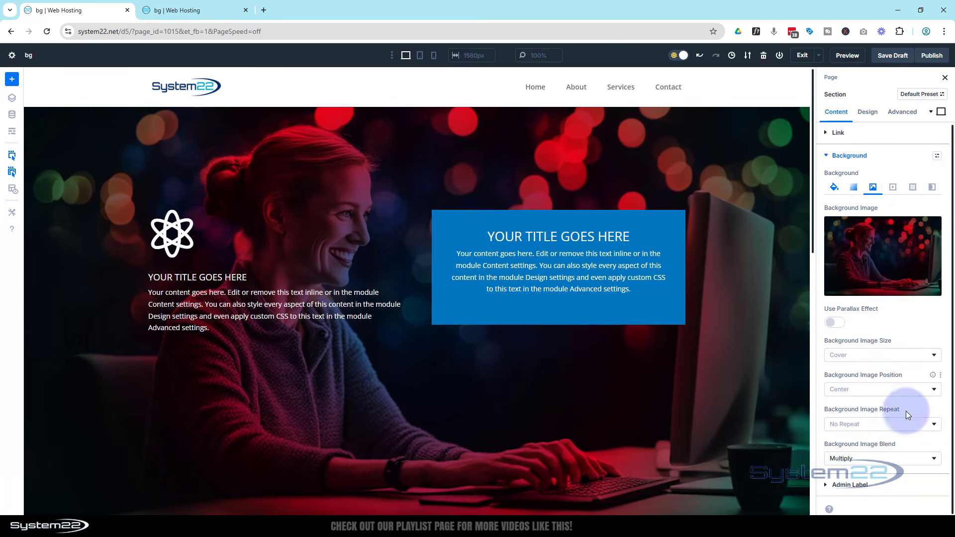
Try the Luminosity and Difference blend modes on the section's background image, and return the blend to Multiply
{"action": "left_click", "coordinate": [899, 464]}
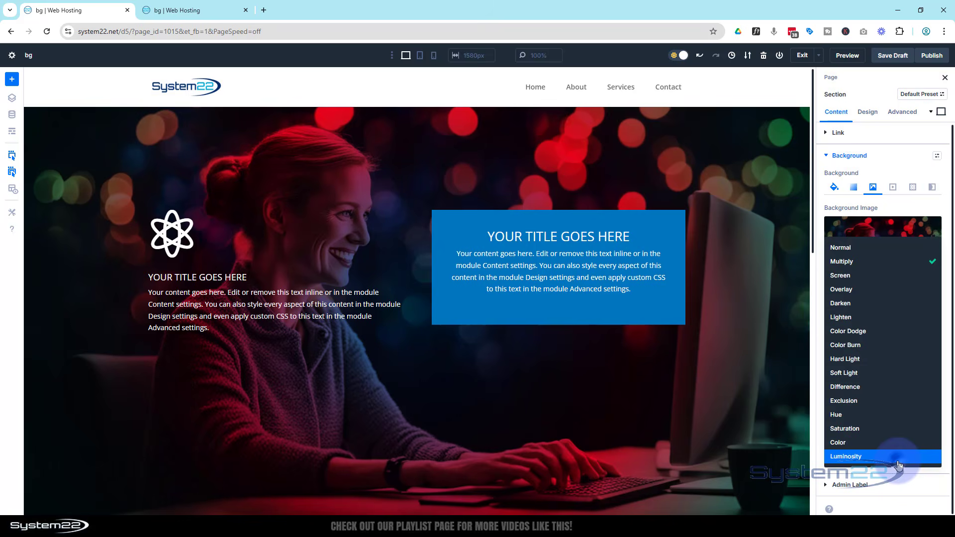
{"action": "left_click", "coordinate": [852, 458]}
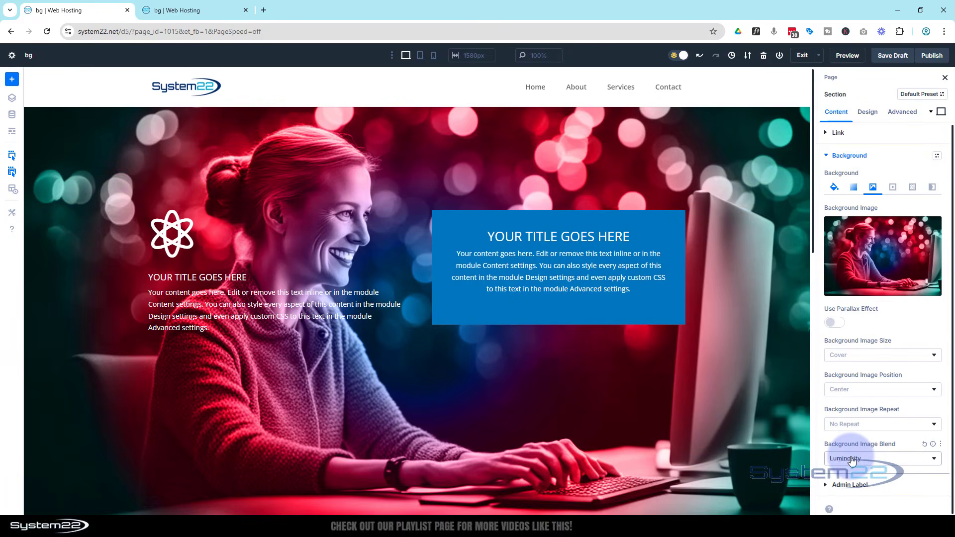
{"action": "left_click", "coordinate": [852, 460]}
{"action": "left_click", "coordinate": [850, 393]}
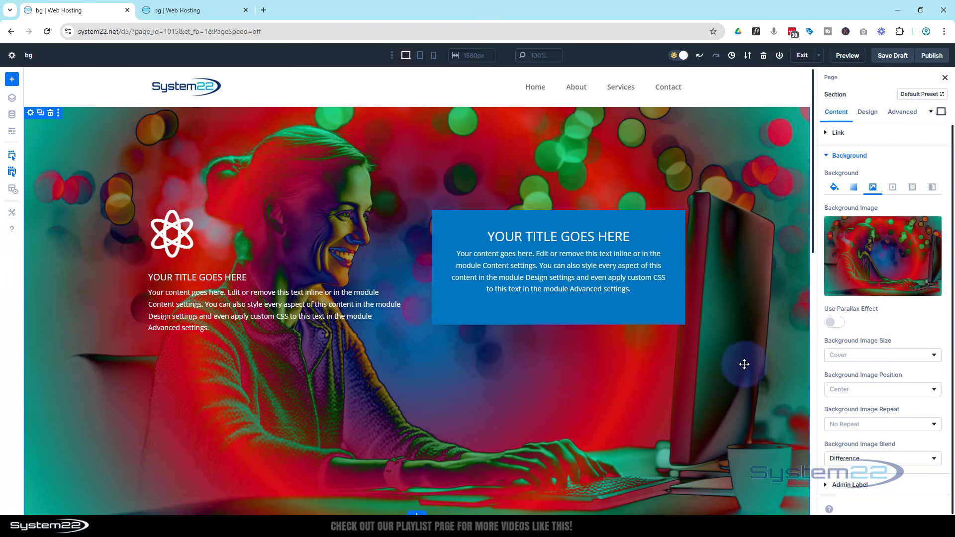
{"action": "scroll", "coordinate": [745, 363], "scroll_direction": "down", "scroll_amount": 2}
{"action": "scroll", "coordinate": [744, 362], "scroll_direction": "up", "scroll_amount": 2}
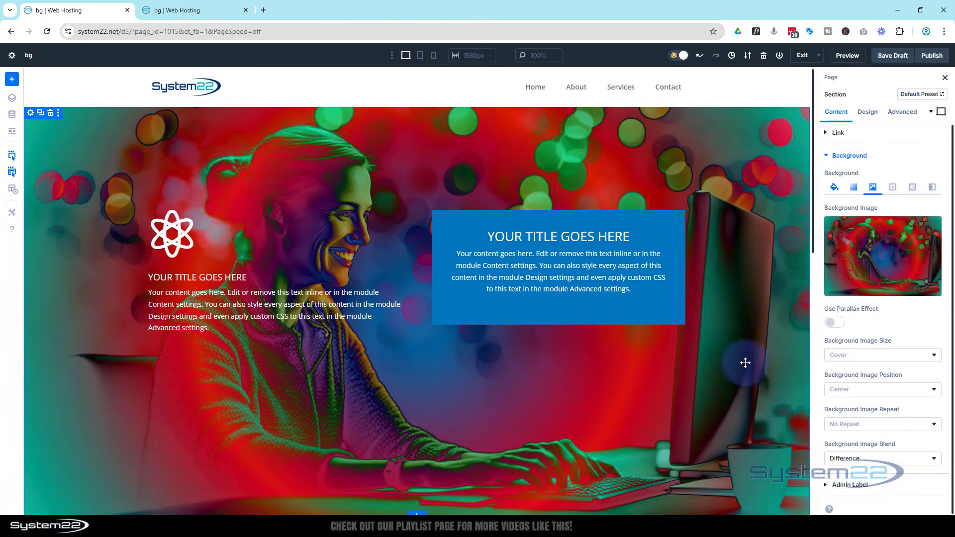
{"action": "left_click", "coordinate": [872, 460]}
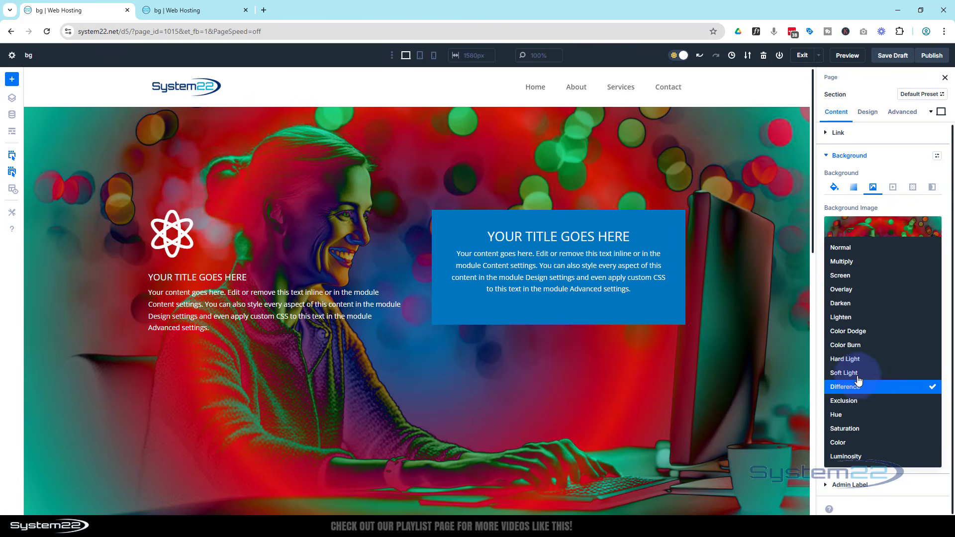
{"action": "left_click", "coordinate": [845, 263]}
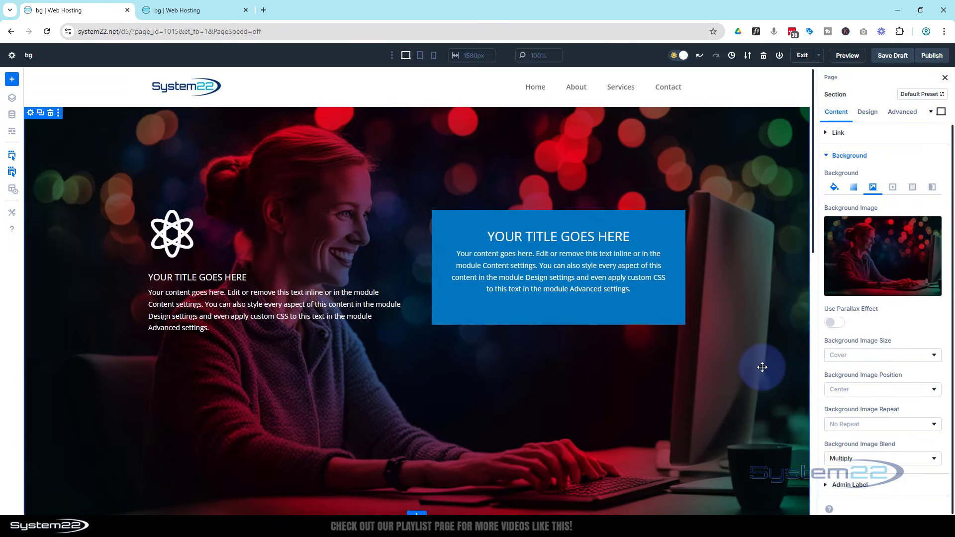
Save the page as a draft and preview it in a separate browser tab before returning to the Divi builder
{"action": "left_click", "coordinate": [891, 55]}
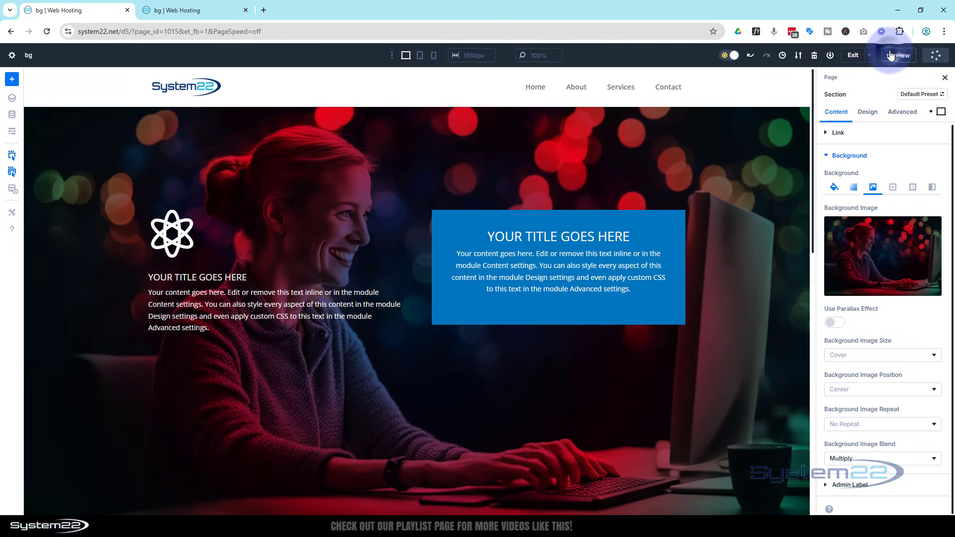
{"action": "left_click", "coordinate": [848, 55]}
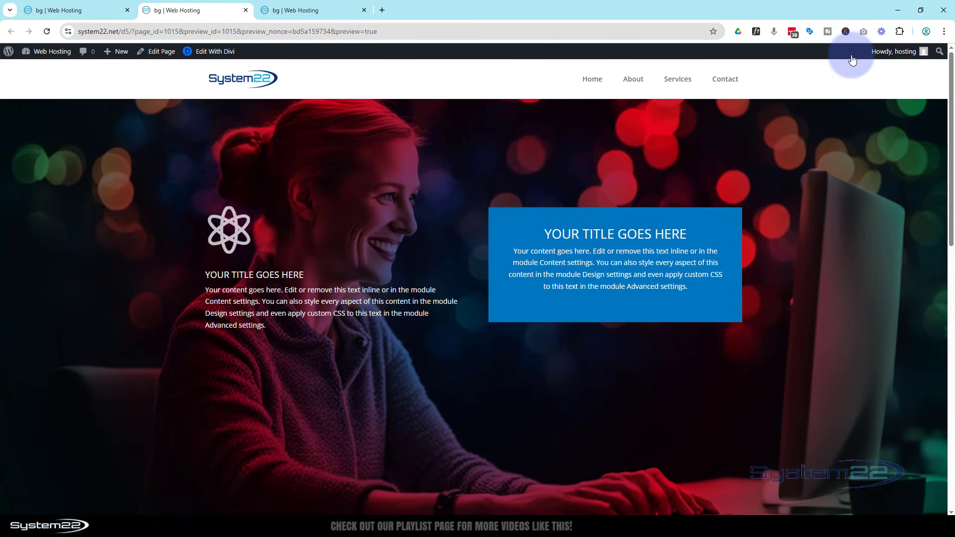
{"action": "left_click", "coordinate": [364, 10]}
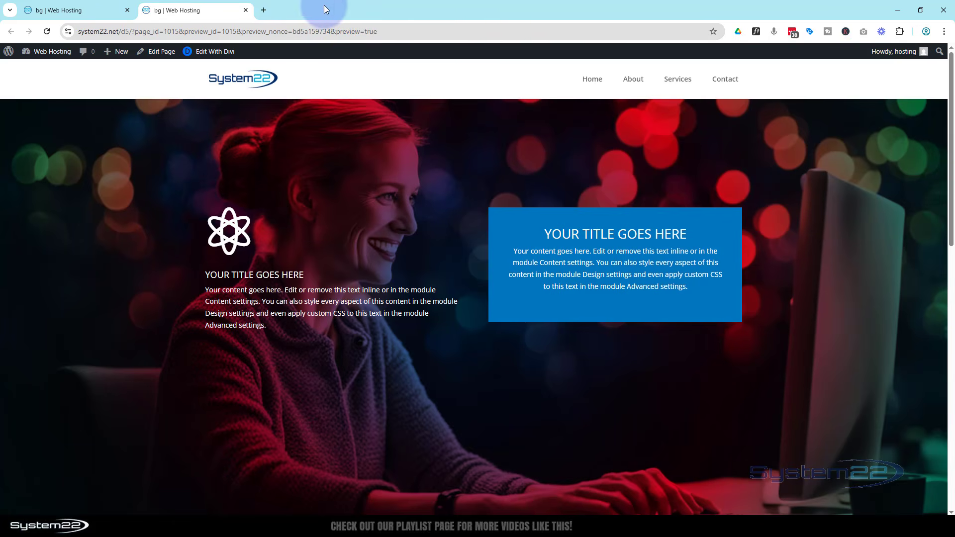
{"action": "left_click", "coordinate": [80, 8]}
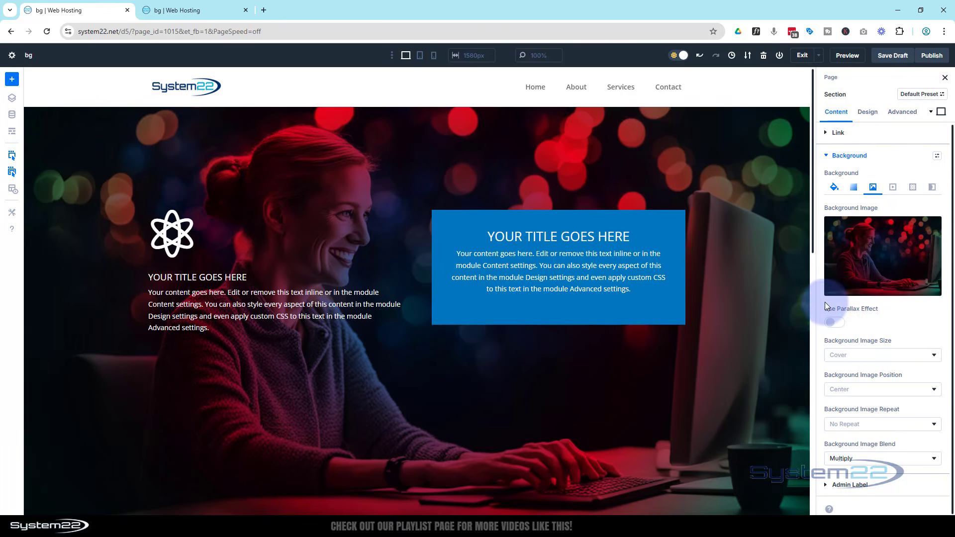
Enable the parallax effect on the section's background image and set its parallax method to CSS
{"action": "left_click", "coordinate": [841, 325]}
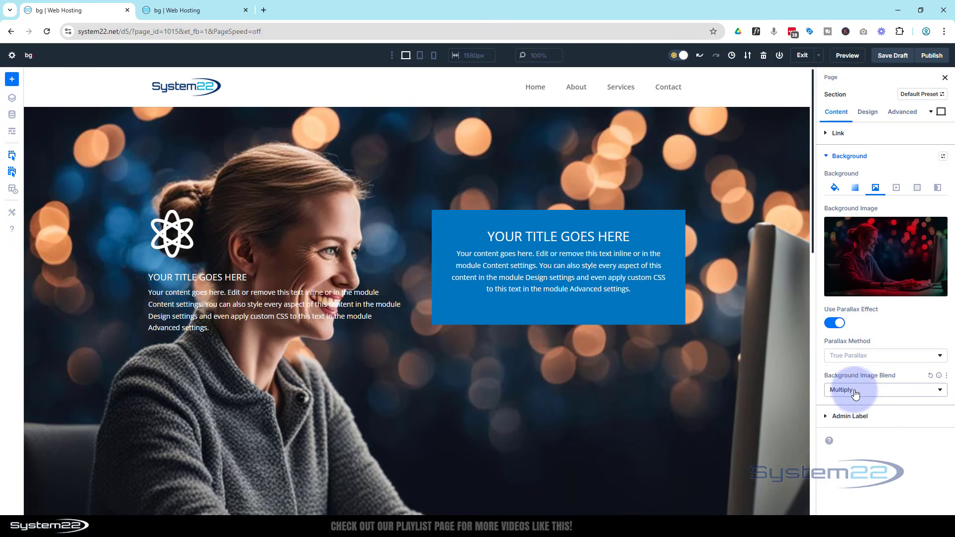
{"action": "left_click", "coordinate": [871, 392]}
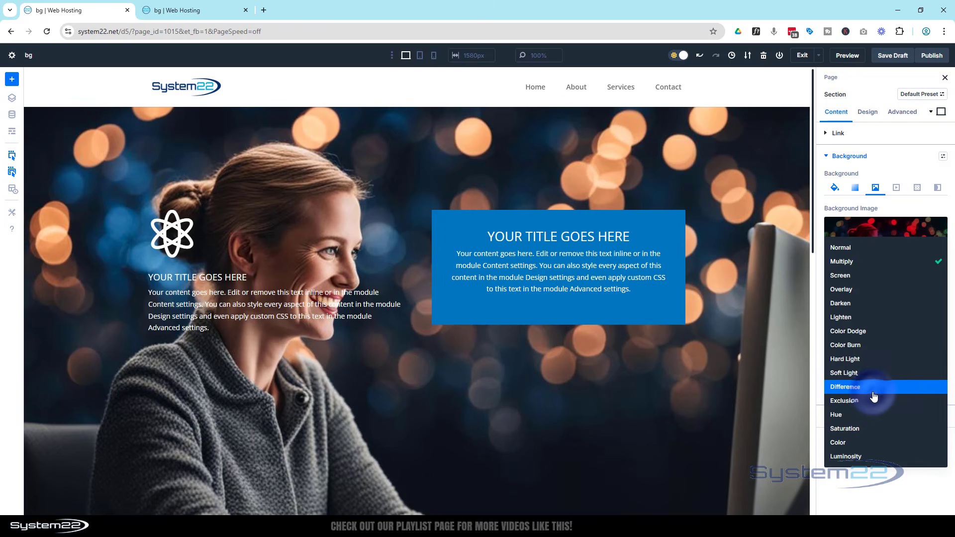
{"action": "left_click", "coordinate": [816, 343]}
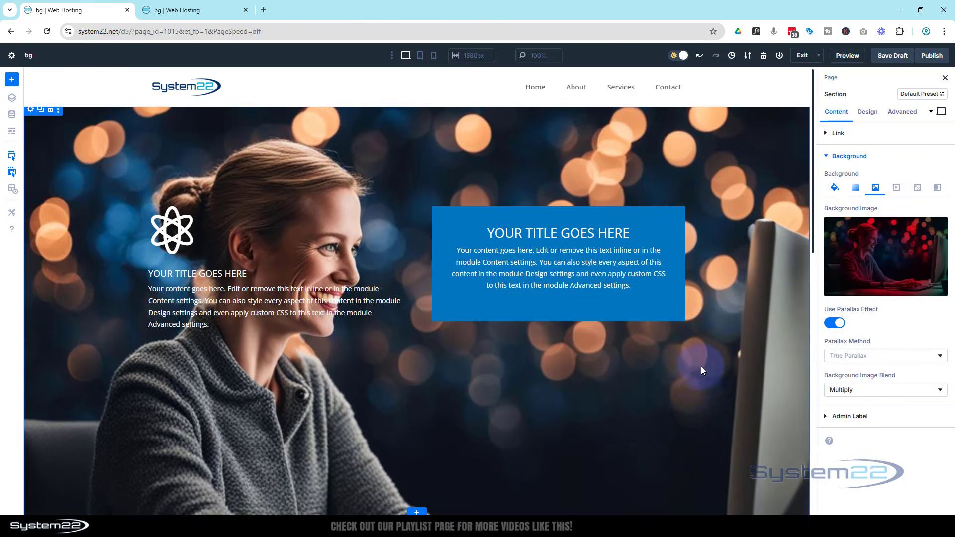
{"action": "scroll", "coordinate": [700, 366], "scroll_direction": "down", "scroll_amount": 6}
{"action": "scroll", "coordinate": [700, 366], "scroll_direction": "up", "scroll_amount": 4}
{"action": "scroll", "coordinate": [702, 371], "scroll_direction": "up", "scroll_amount": 2}
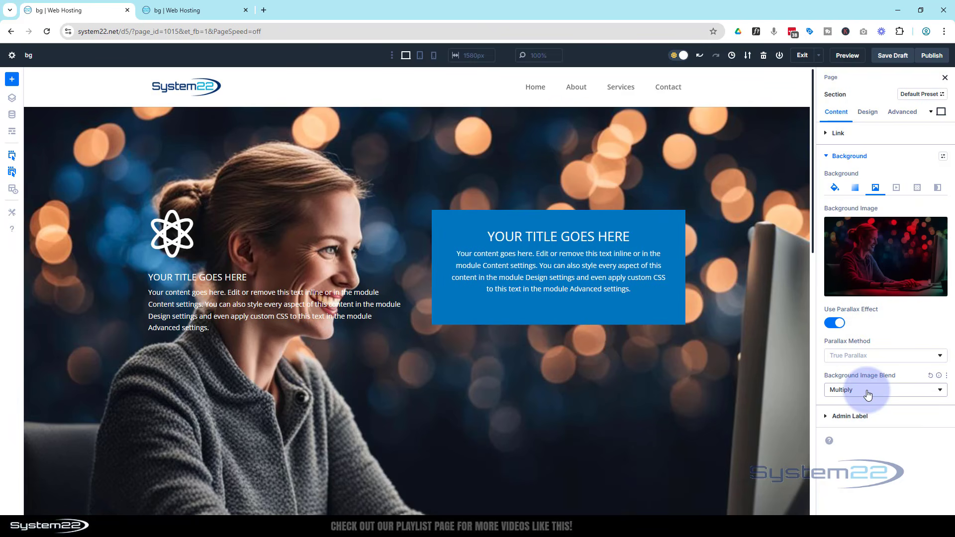
{"action": "left_click", "coordinate": [864, 356]}
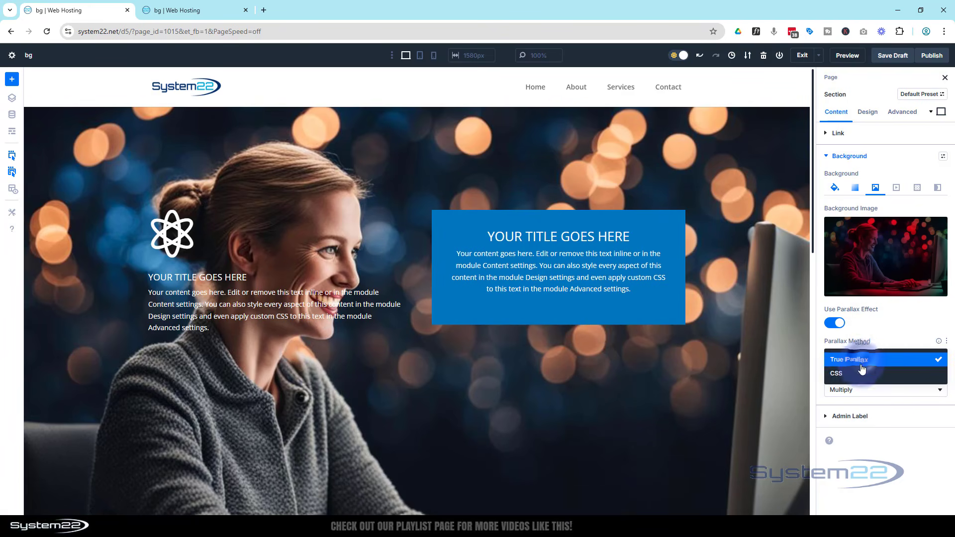
{"action": "left_click", "coordinate": [852, 372]}
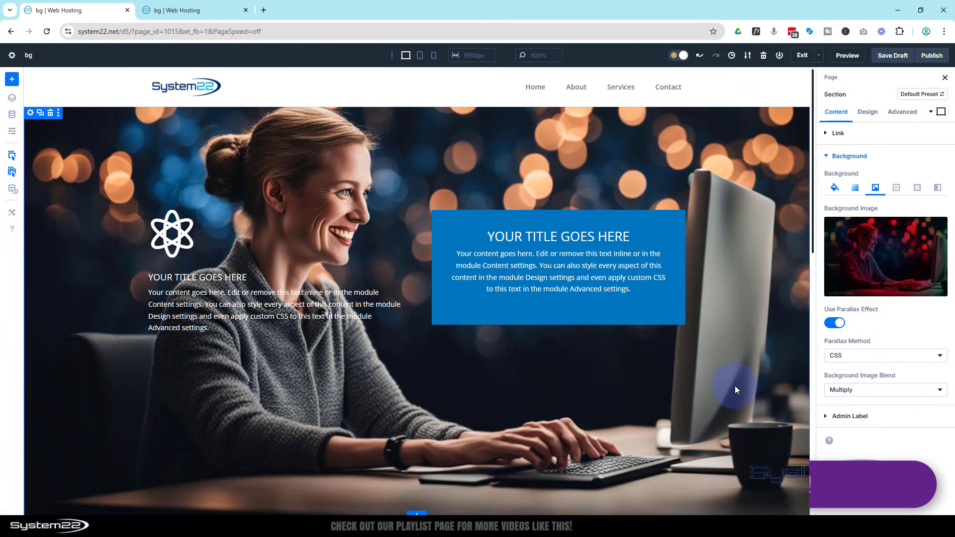
Check how the section's parallax background image behaves in the builder and in the reloaded preview page, and return to the builder
{"action": "scroll", "coordinate": [735, 386], "scroll_direction": "down", "scroll_amount": 4}
{"action": "scroll", "coordinate": [735, 386], "scroll_direction": "down", "scroll_amount": 3}
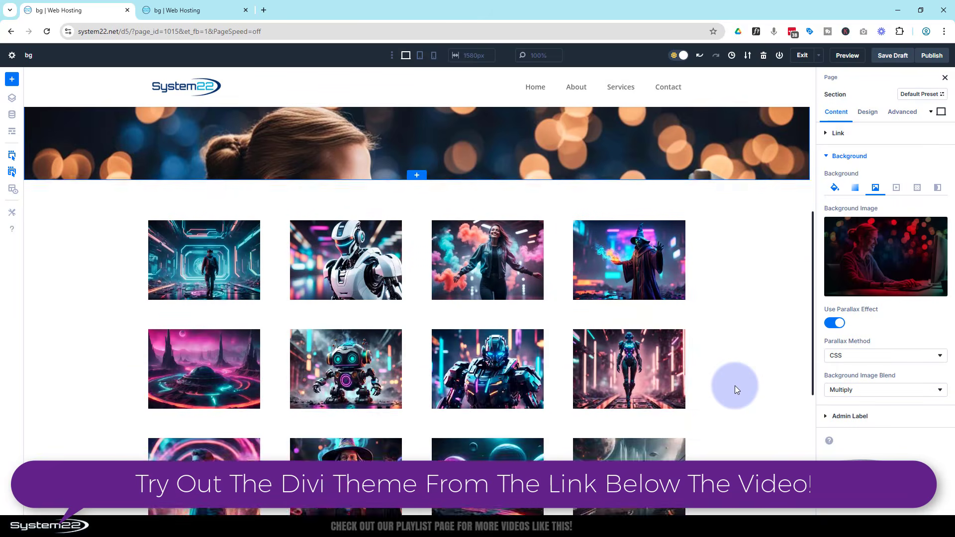
{"action": "scroll", "coordinate": [735, 385], "scroll_direction": "up", "scroll_amount": 8}
{"action": "scroll", "coordinate": [735, 386], "scroll_direction": "down", "scroll_amount": 2}
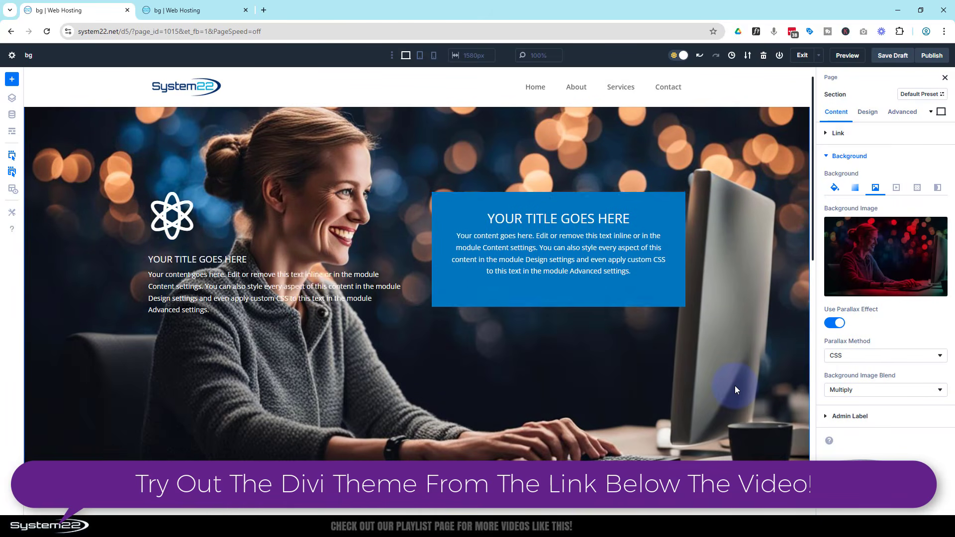
{"action": "scroll", "coordinate": [735, 386], "scroll_direction": "up", "scroll_amount": 2}
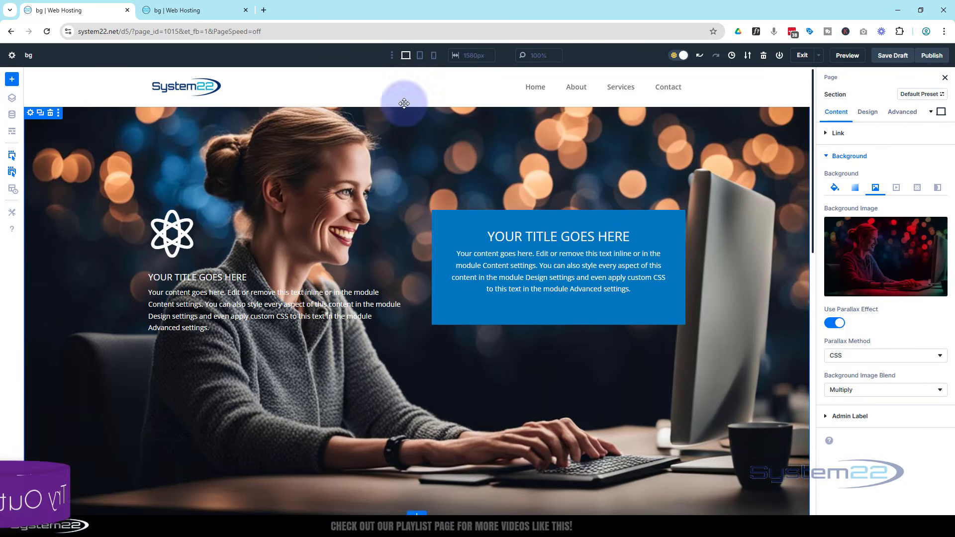
{"action": "left_click", "coordinate": [186, 20]}
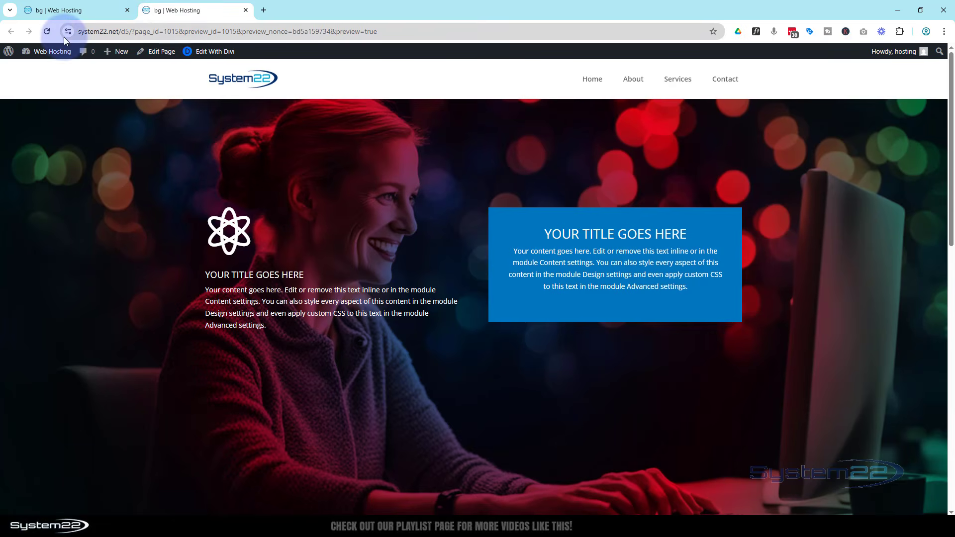
{"action": "left_click", "coordinate": [47, 30]}
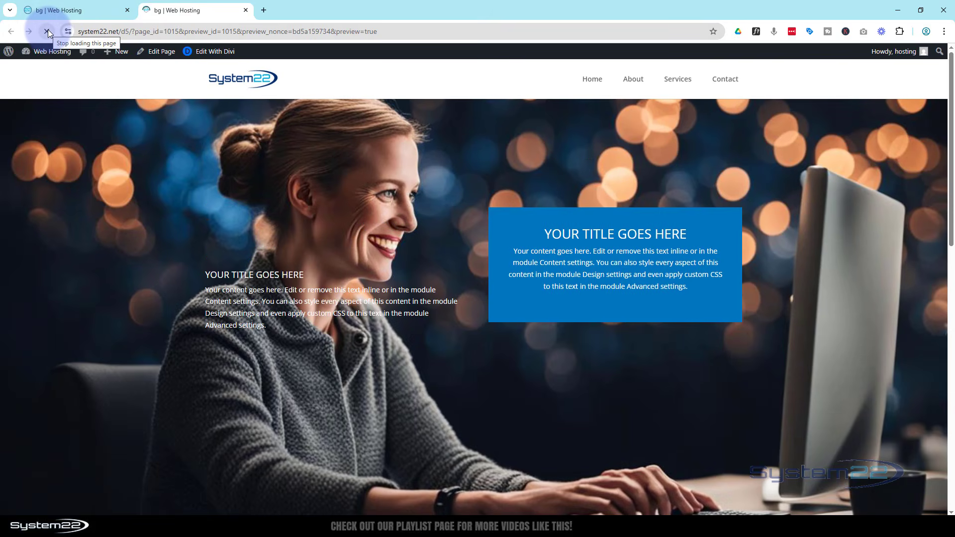
{"action": "left_click", "coordinate": [42, 30]}
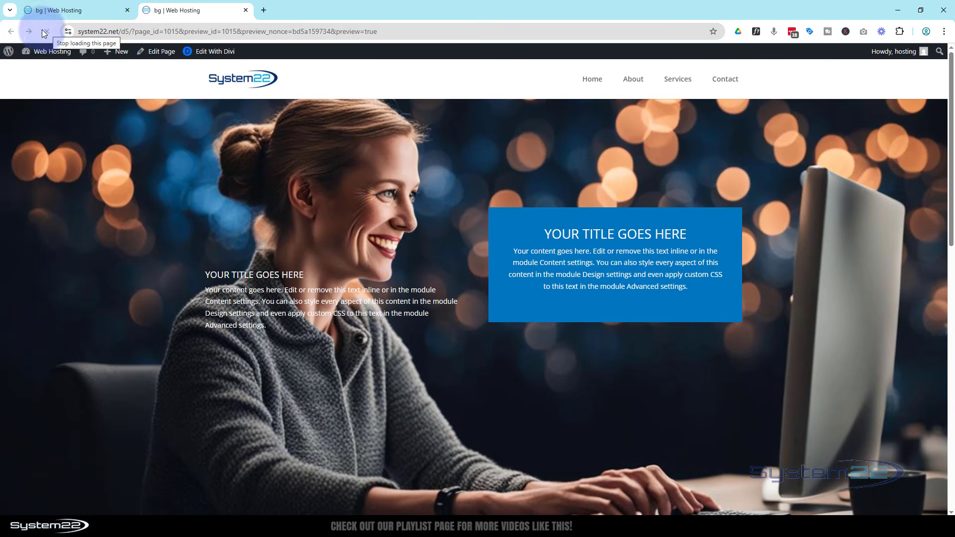
{"action": "left_click", "coordinate": [103, 11]}
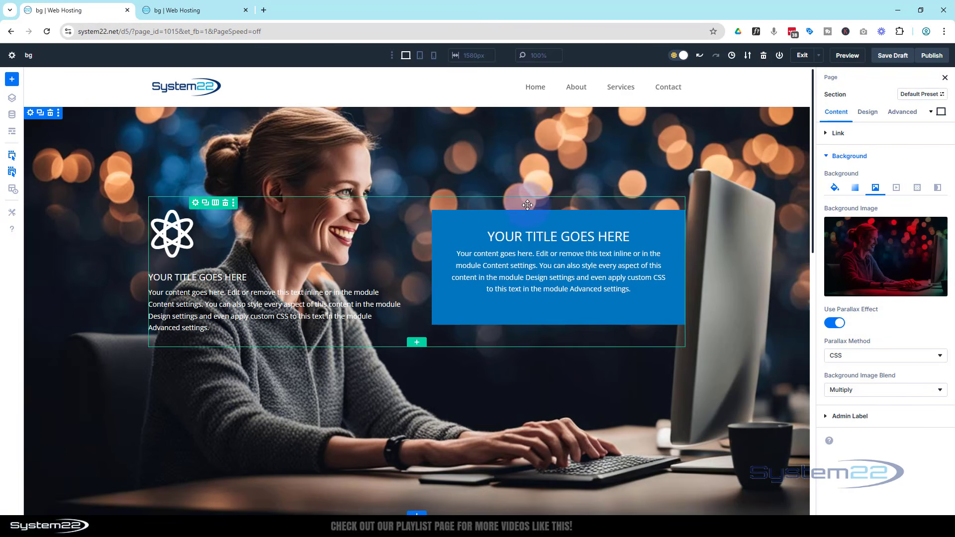
Place the section's background gradient above its background image
{"action": "left_click", "coordinate": [855, 191]}
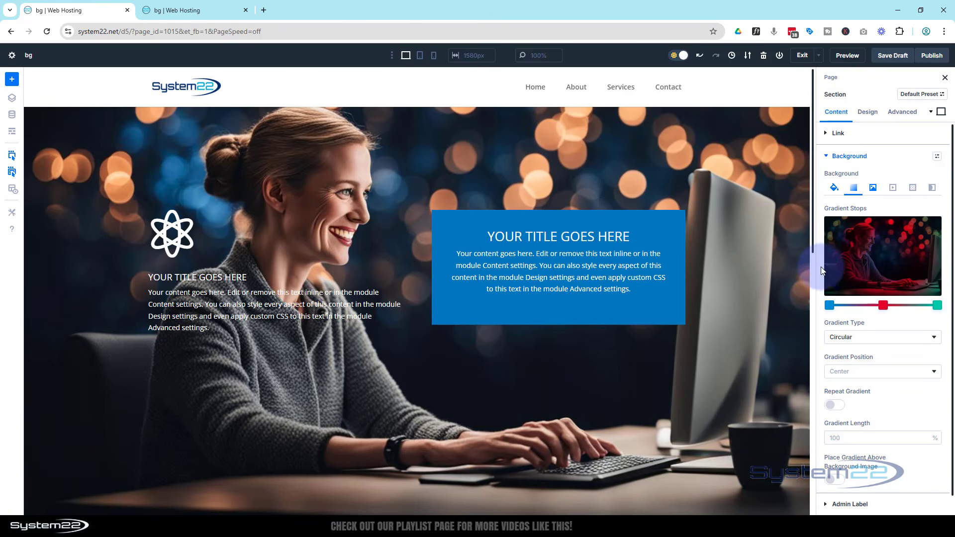
{"action": "scroll", "coordinate": [854, 371], "scroll_direction": "down", "scroll_amount": 1}
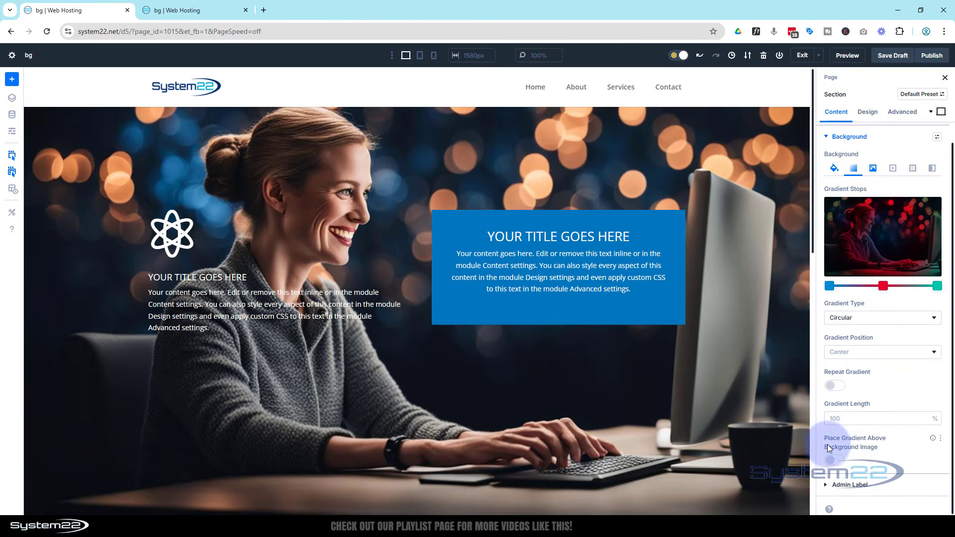
{"action": "left_click", "coordinate": [835, 462]}
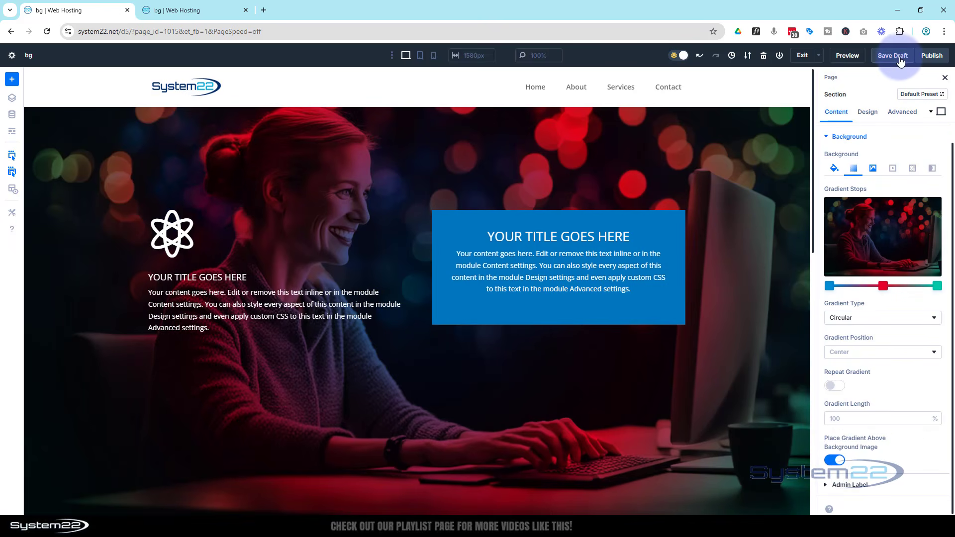
Reload the preview page and compare the hero section's gradient background with the builder's version, ending back in the builder
{"action": "left_click", "coordinate": [214, 7]}
{"action": "left_click", "coordinate": [47, 32]}
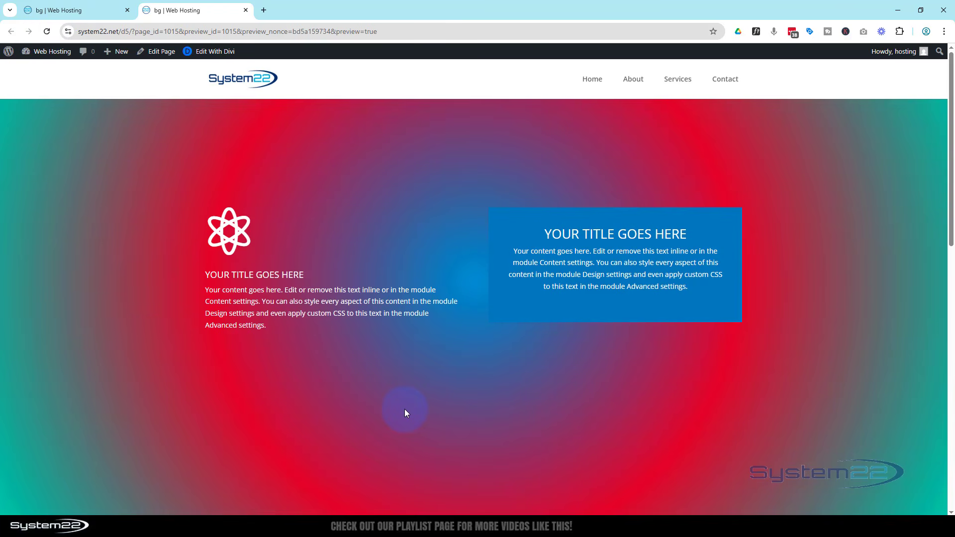
{"action": "left_click", "coordinate": [97, 11]}
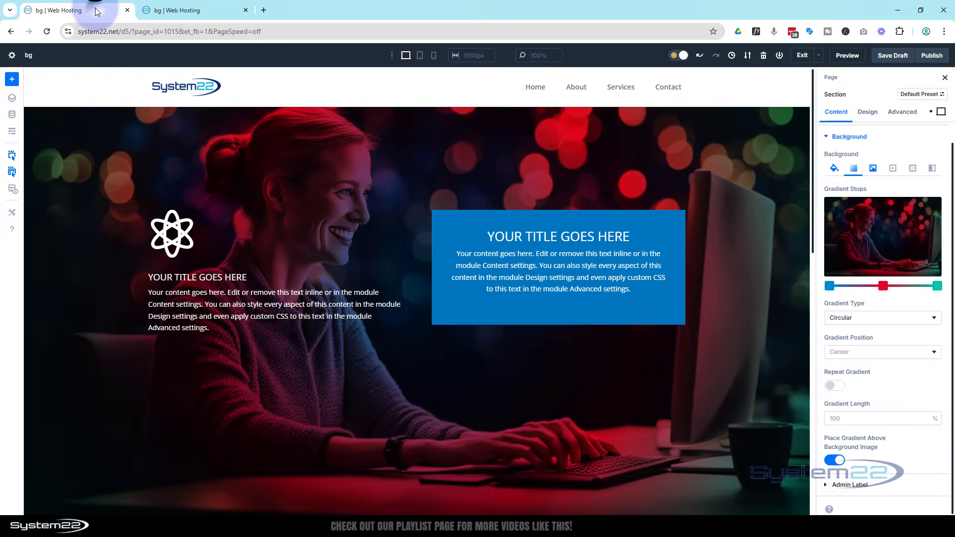
{"action": "left_click", "coordinate": [182, 11]}
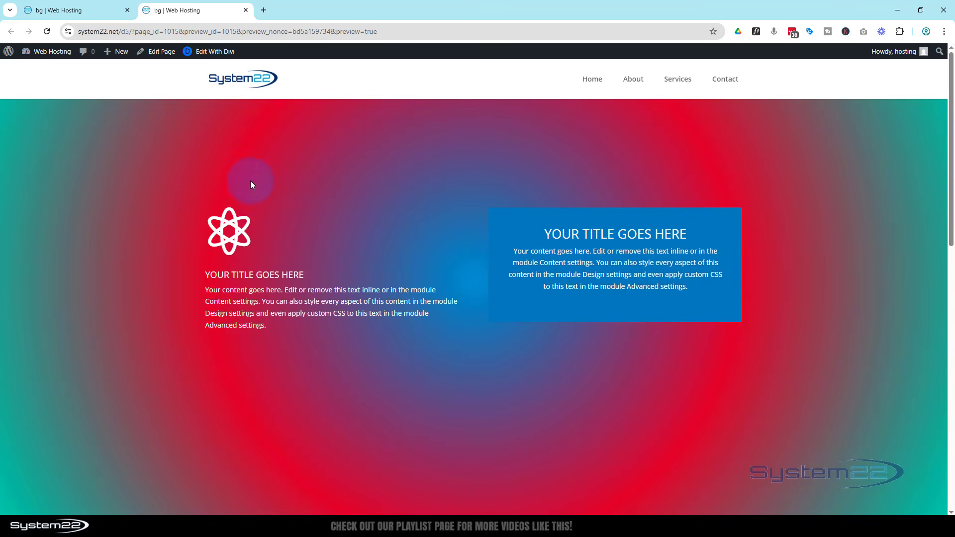
{"action": "left_click", "coordinate": [91, 7]}
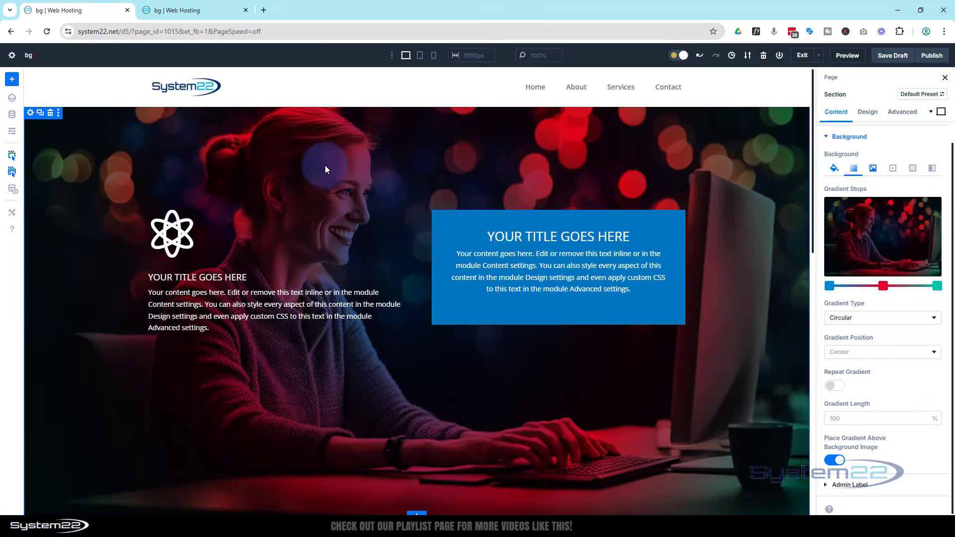
Lower the opacity of the blue, red and green gradient stops to about 0.38, 0.31 and 0.41
{"action": "left_click", "coordinate": [828, 286]}
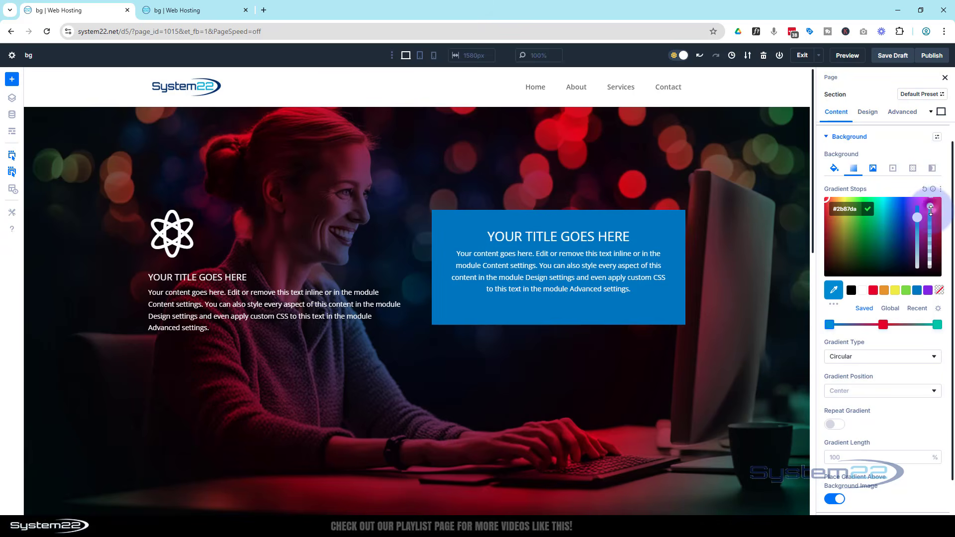
{"action": "left_click_drag", "start_coordinate": [931, 210], "coordinate": [931, 252]}
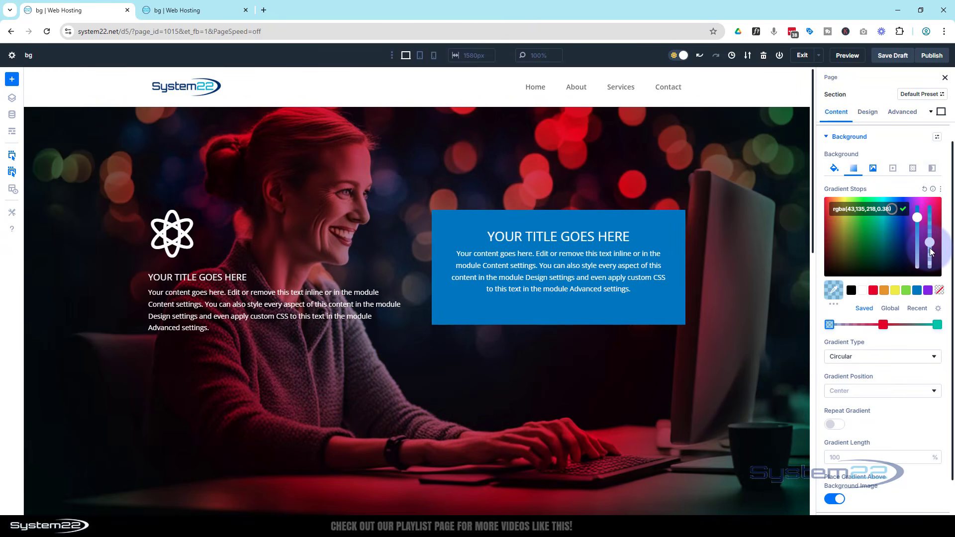
{"action": "left_click", "coordinate": [884, 324]}
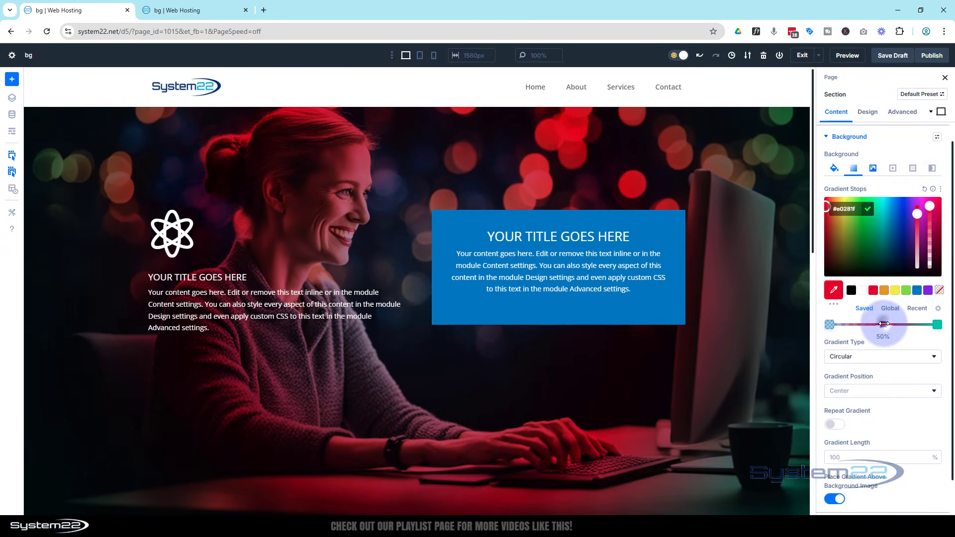
{"action": "left_click_drag", "start_coordinate": [931, 205], "coordinate": [931, 254]}
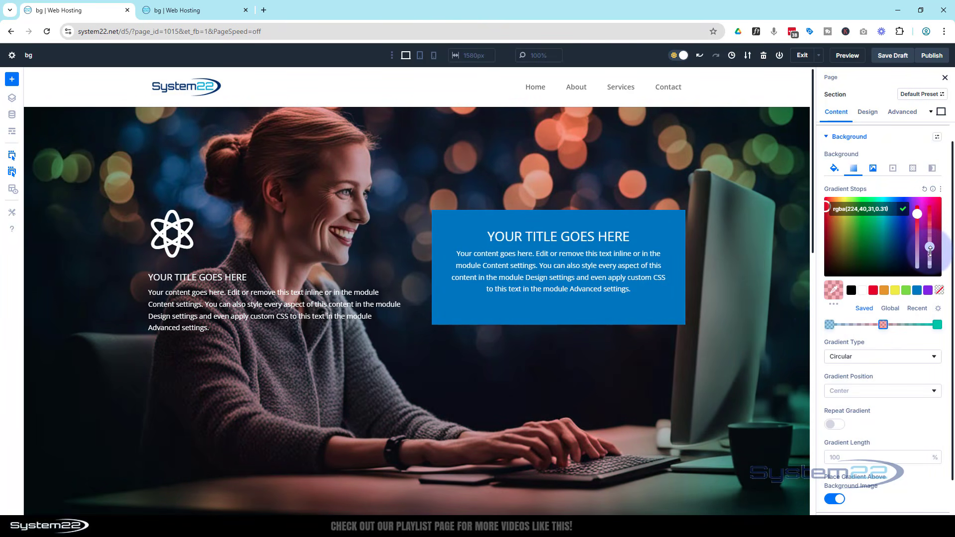
{"action": "left_click", "coordinate": [937, 325]}
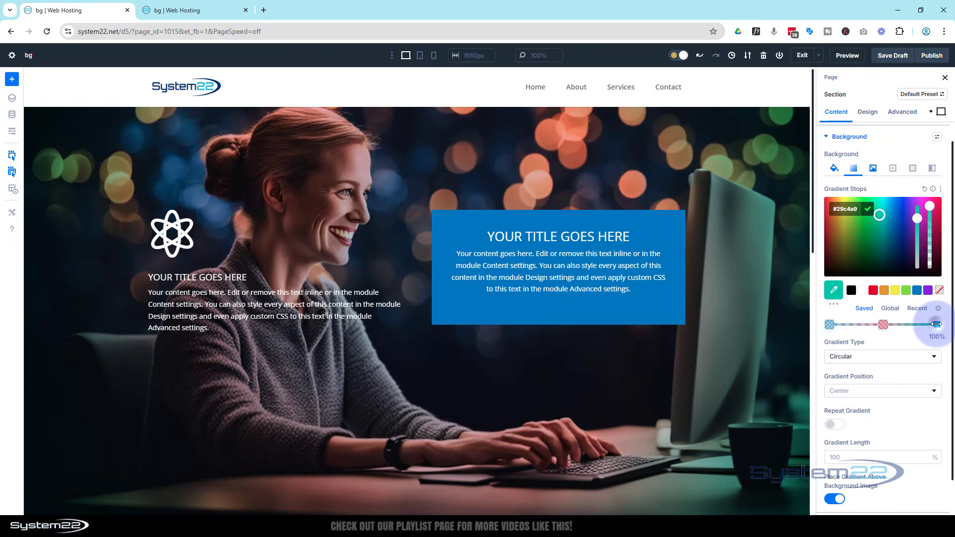
{"action": "left_click_drag", "start_coordinate": [932, 206], "coordinate": [930, 244]}
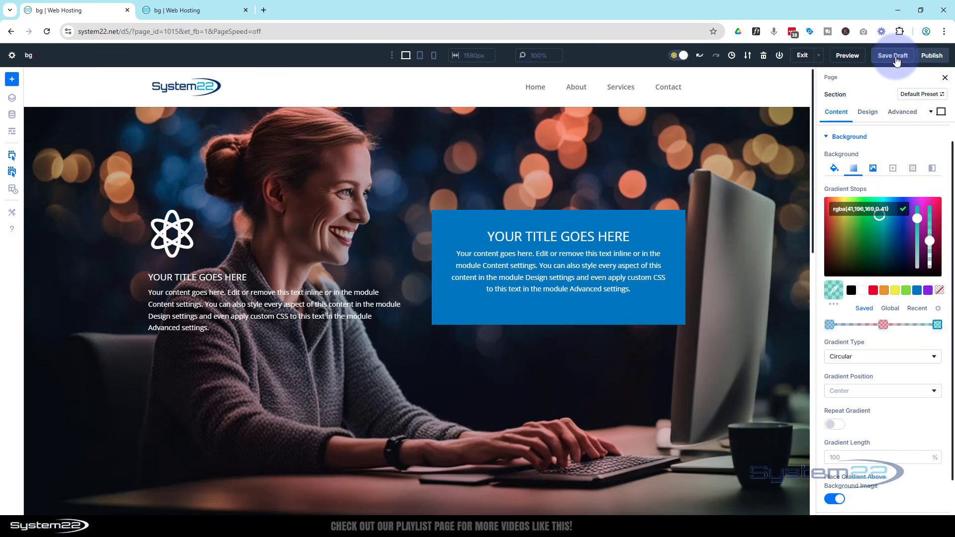
Reload the preview page and examine the semi-transparent gradient over the parallax image, and return to the builder
{"action": "left_click", "coordinate": [199, 10]}
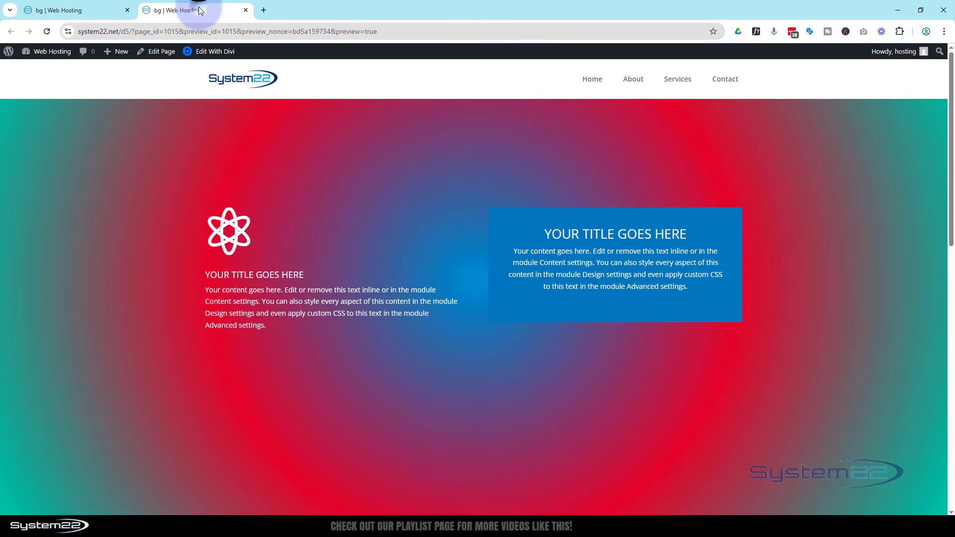
{"action": "left_click", "coordinate": [46, 32]}
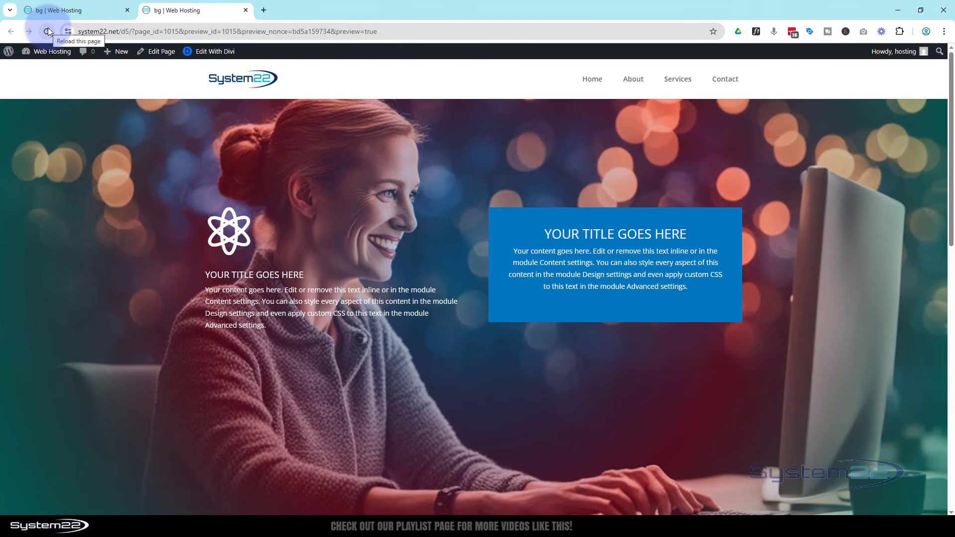
{"action": "scroll", "coordinate": [78, 188], "scroll_direction": "down", "scroll_amount": 5}
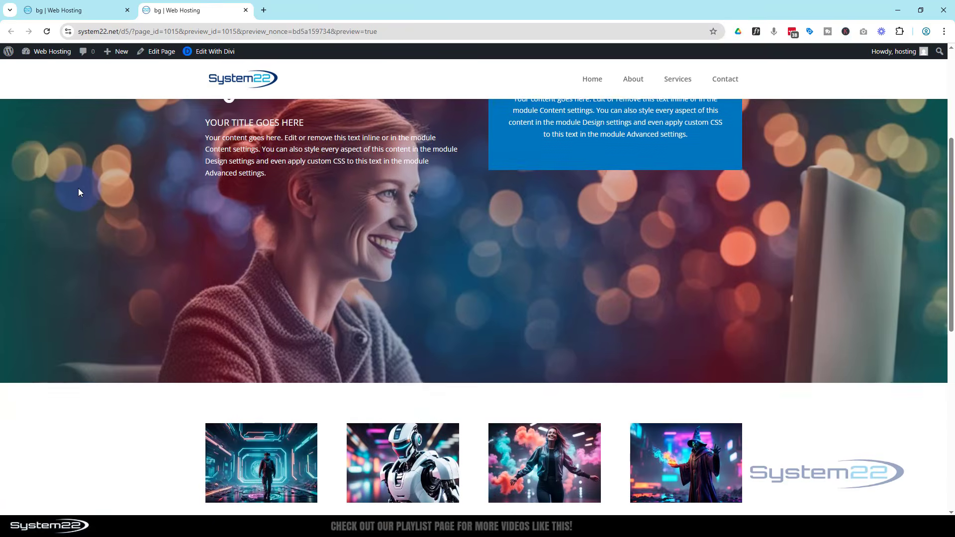
{"action": "scroll", "coordinate": [80, 189], "scroll_direction": "up", "scroll_amount": 4}
{"action": "scroll", "coordinate": [81, 190], "scroll_direction": "up", "scroll_amount": 1}
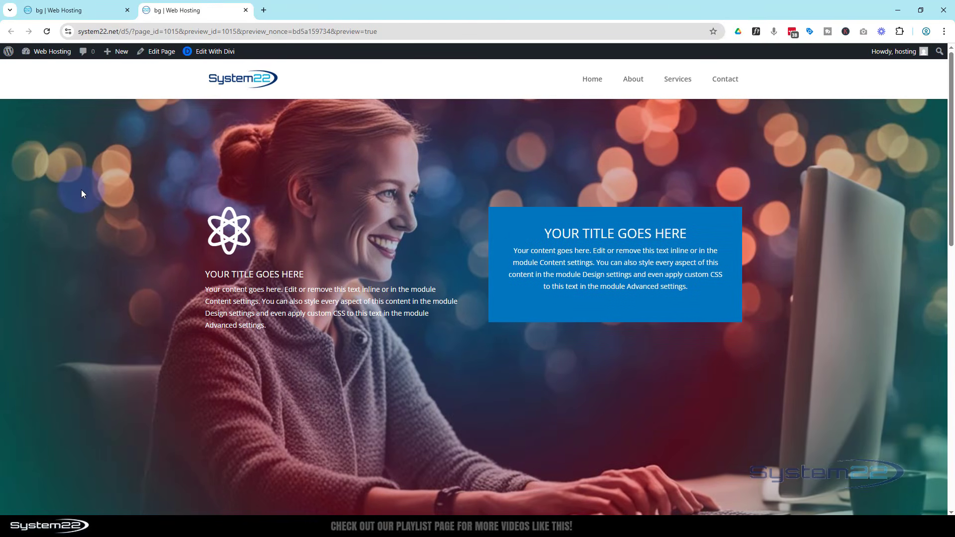
{"action": "left_click", "coordinate": [102, 9]}
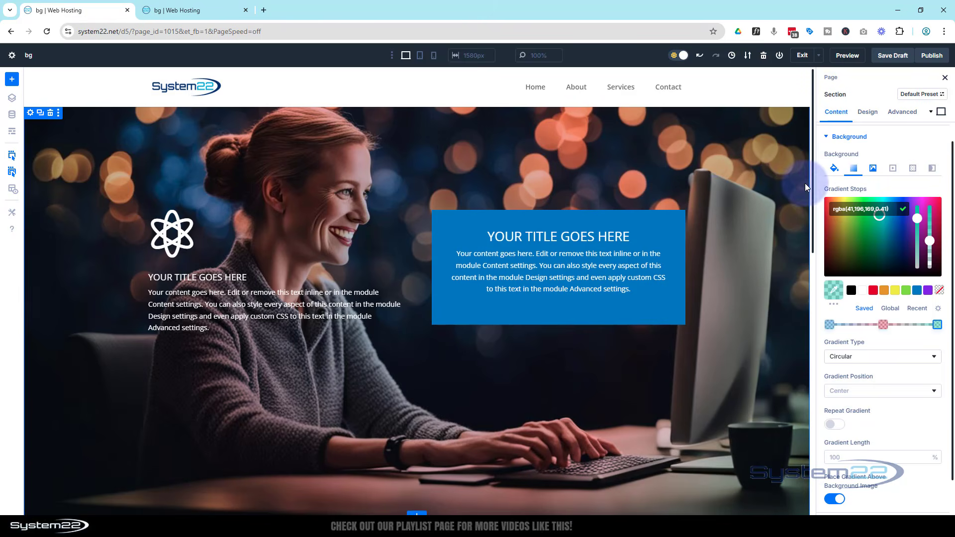
Delete the section's existing background gradient and add a fresh one in its place
{"action": "left_click", "coordinate": [854, 169]}
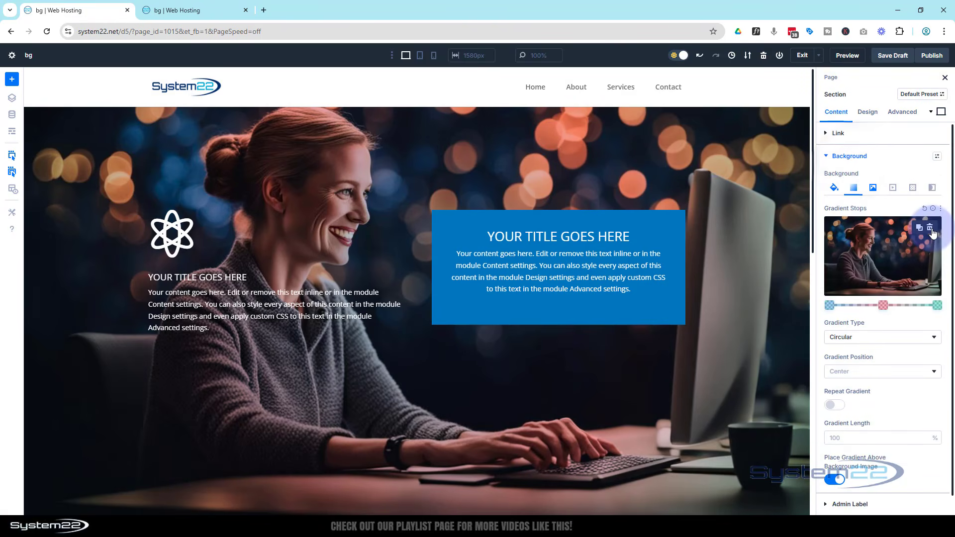
{"action": "left_click", "coordinate": [930, 230]}
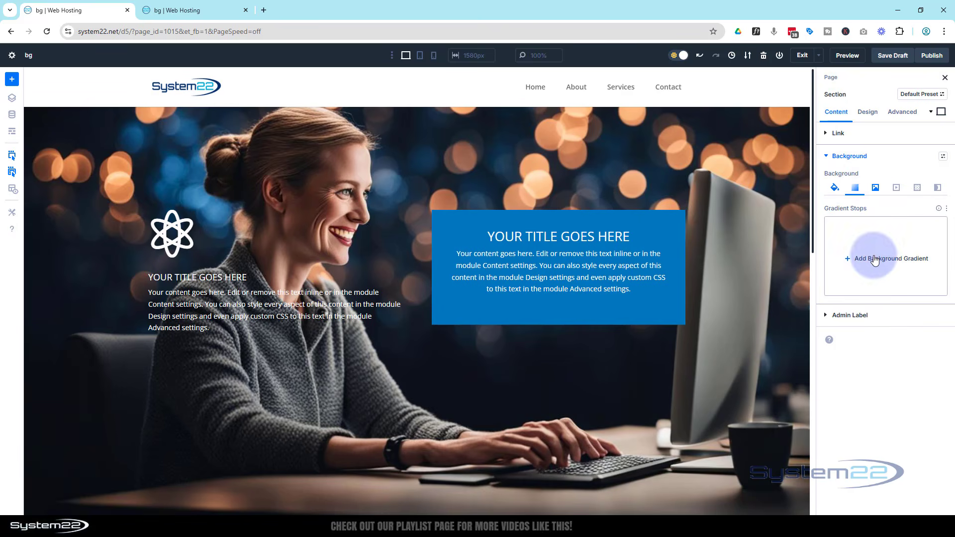
{"action": "left_click", "coordinate": [860, 251]}
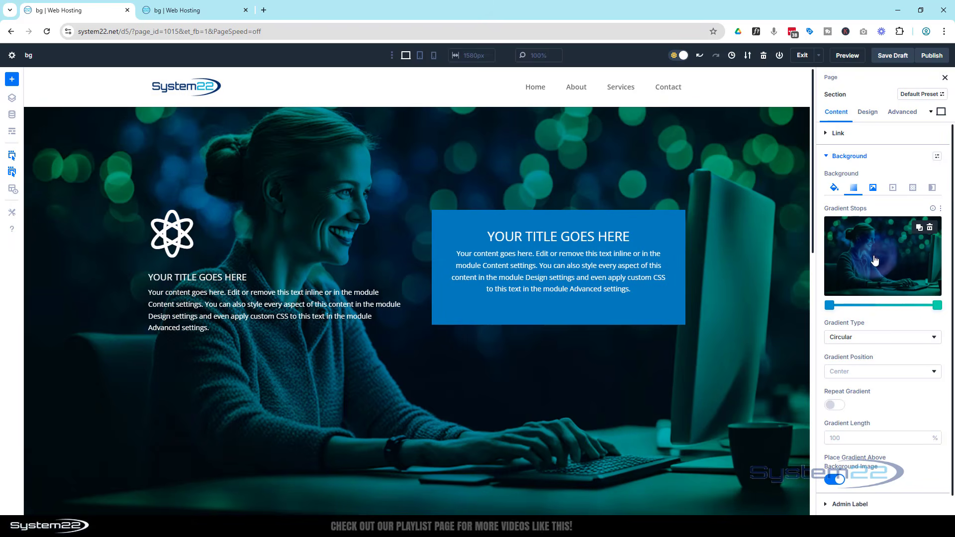
Make the gradient's first stop fully transparent and set its end stop to the saved blue color
{"action": "left_click", "coordinate": [828, 306]}
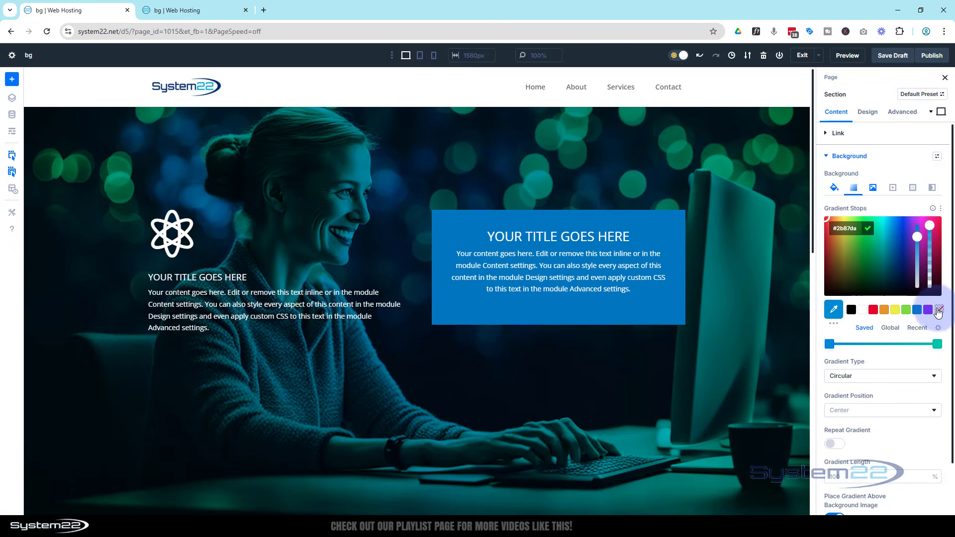
{"action": "left_click", "coordinate": [941, 311]}
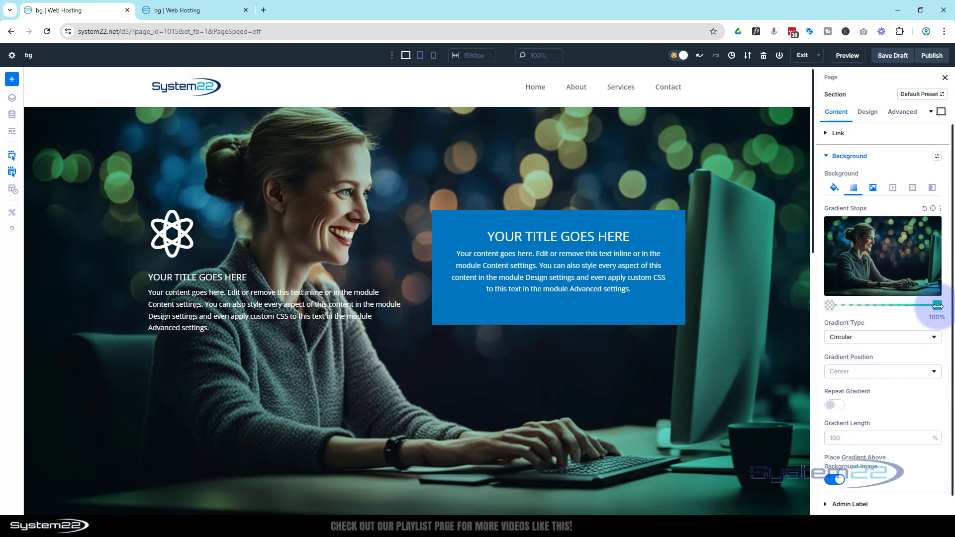
{"action": "left_click", "coordinate": [939, 306]}
{"action": "left_click", "coordinate": [938, 306]}
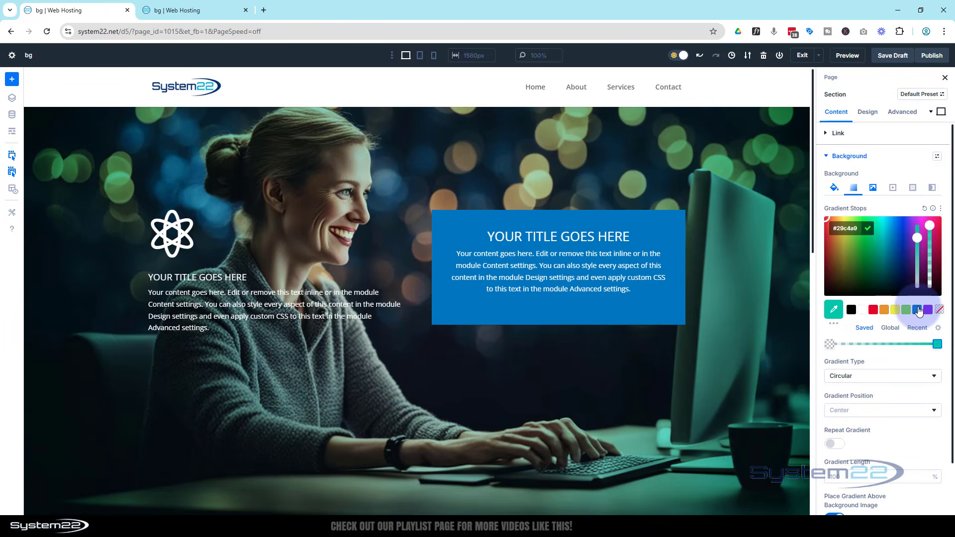
{"action": "left_click", "coordinate": [919, 310]}
Move the transparent gradient stop inward to just before the middle, and the blue stop slightly inward from the end
{"action": "left_click", "coordinate": [828, 304]}
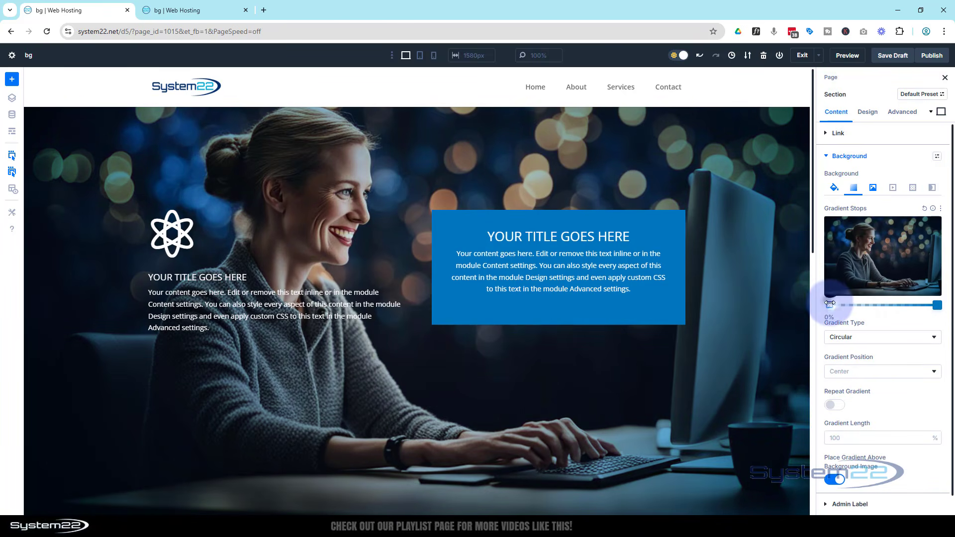
{"action": "left_click_drag", "start_coordinate": [830, 303], "coordinate": [872, 303]}
{"action": "left_click_drag", "start_coordinate": [937, 306], "coordinate": [874, 301]}
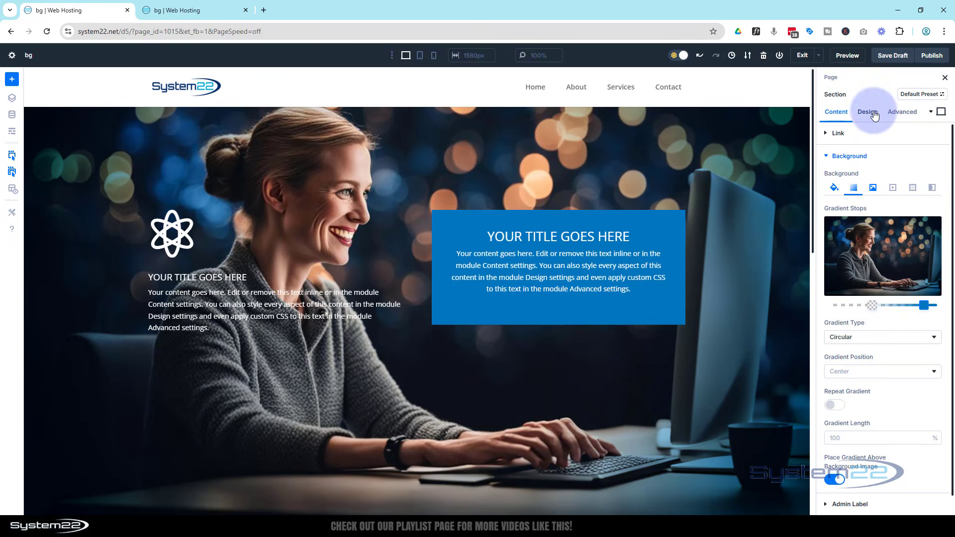
Save the page as a draft and reload the preview page to check the transparent-to-blue gradient
{"action": "left_click", "coordinate": [891, 56]}
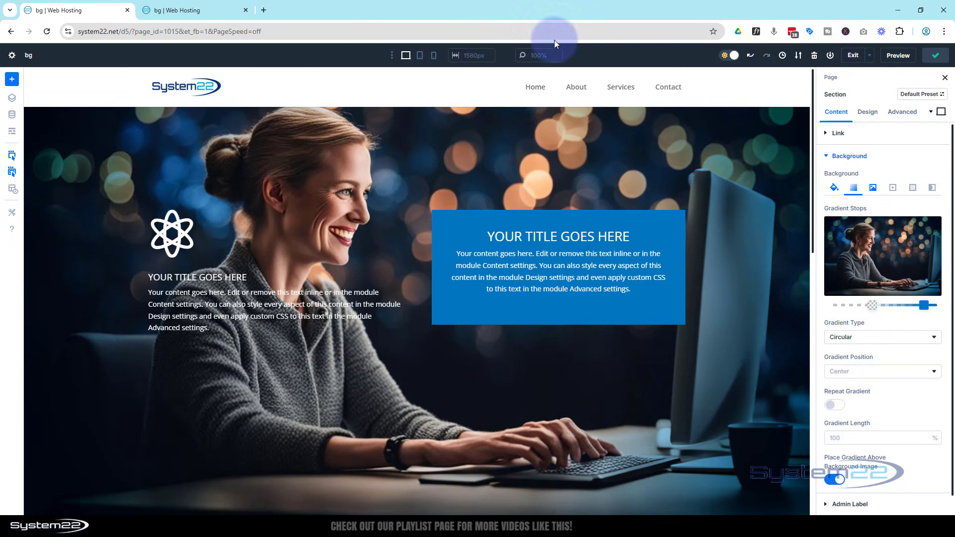
{"action": "left_click", "coordinate": [179, 11]}
{"action": "left_click", "coordinate": [48, 30]}
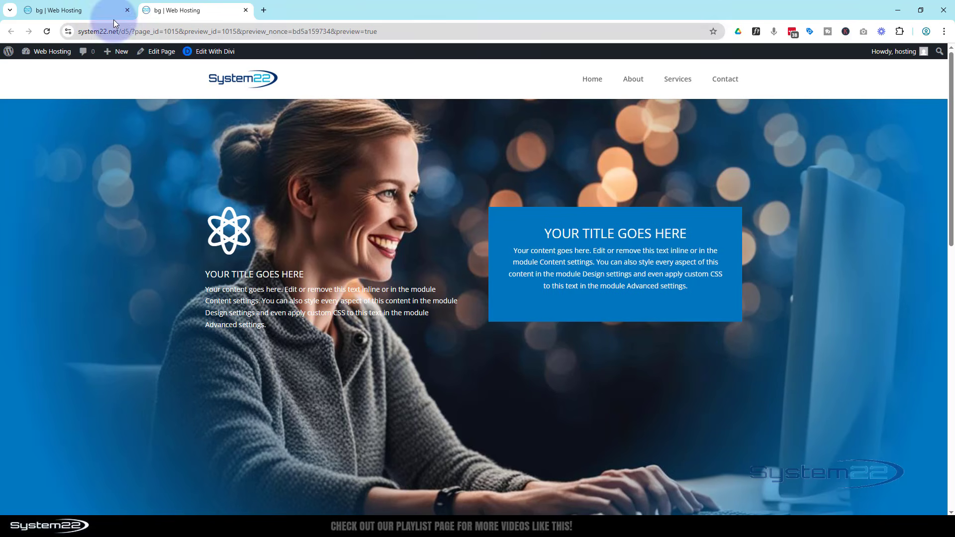
Return to the page builder and lower the opacity of the section gradient's blue end stop to 0.46
{"action": "left_click", "coordinate": [96, 9]}
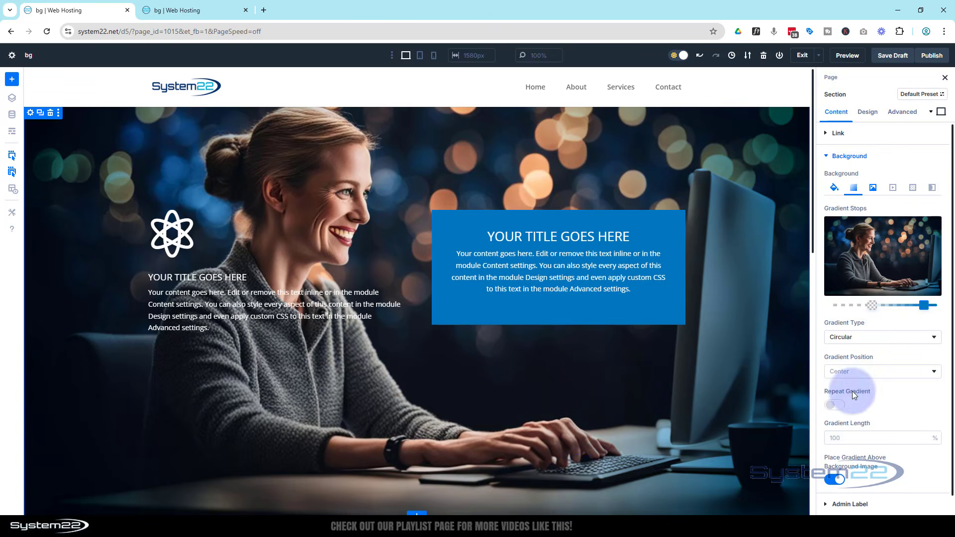
{"action": "left_click", "coordinate": [924, 305]}
{"action": "left_click_drag", "start_coordinate": [931, 234], "coordinate": [929, 257]}
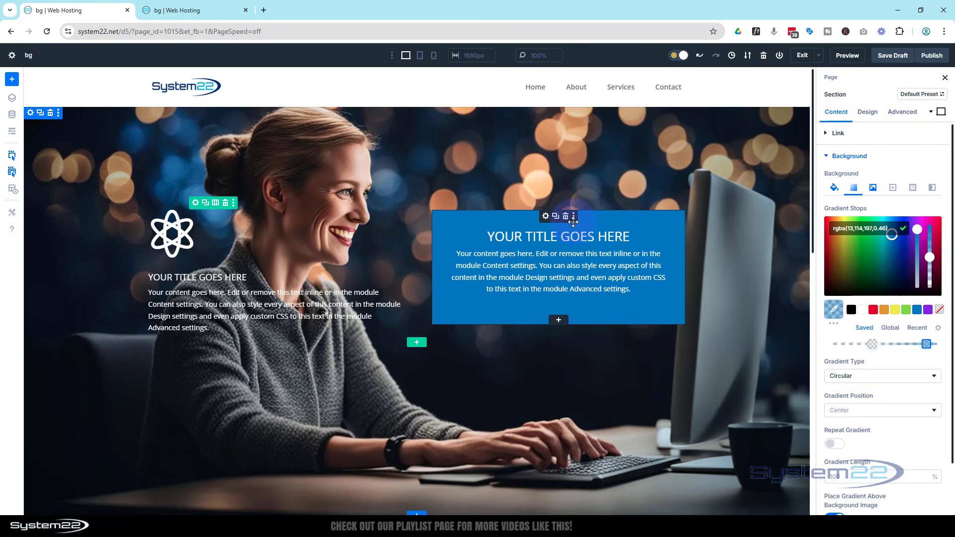
Set the Call To Action module's button link URL to "#"
{"action": "left_click", "coordinate": [545, 216]}
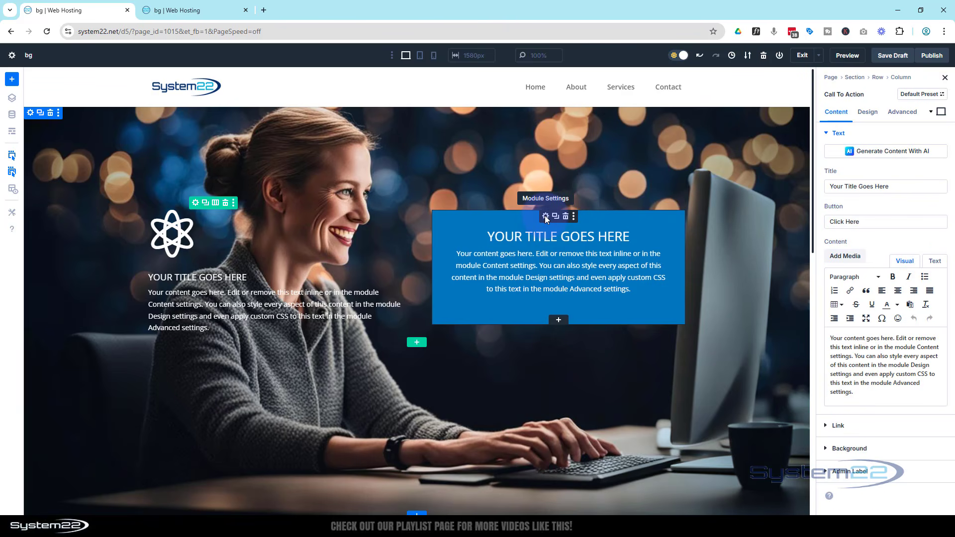
{"action": "left_click", "coordinate": [858, 425]}
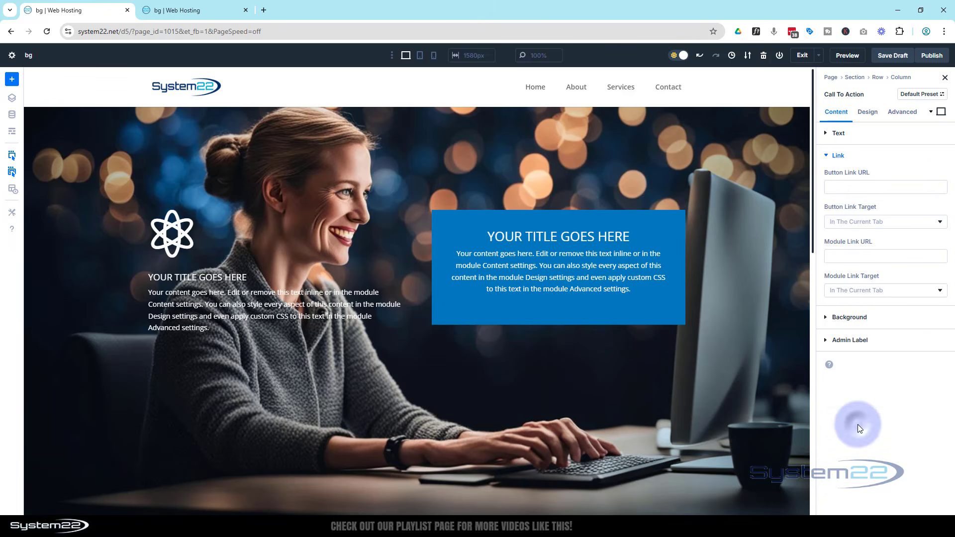
{"action": "left_click", "coordinate": [842, 188]}
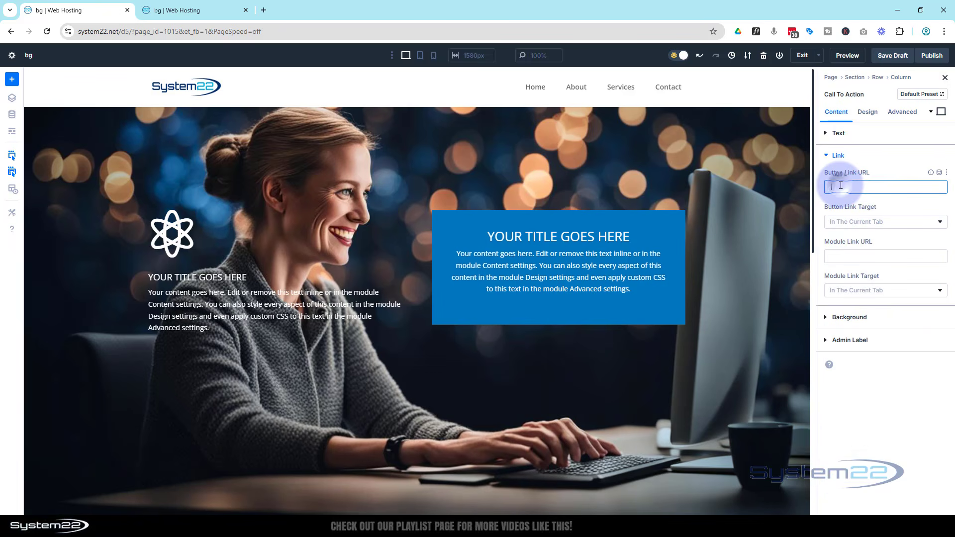
{"action": "type", "text": "#"}
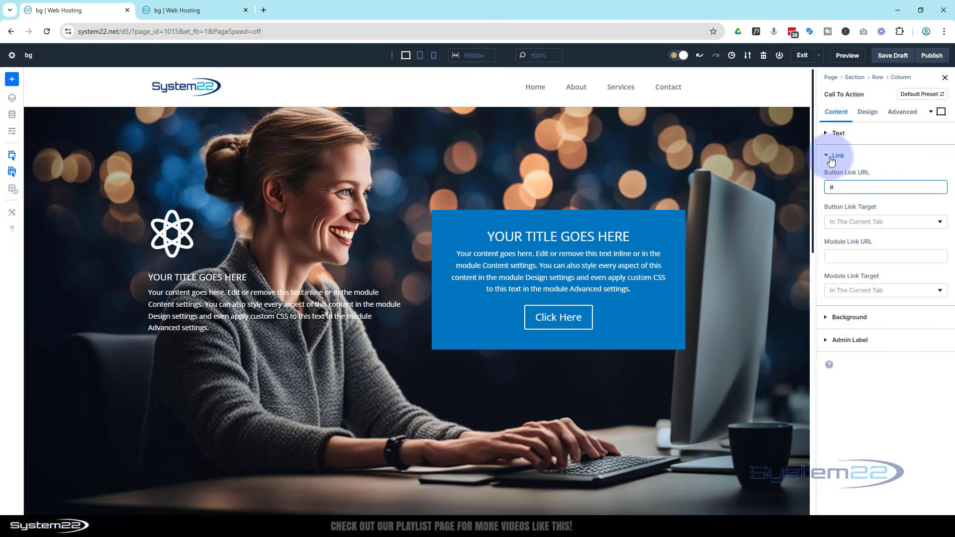
{"action": "left_click", "coordinate": [847, 318]}
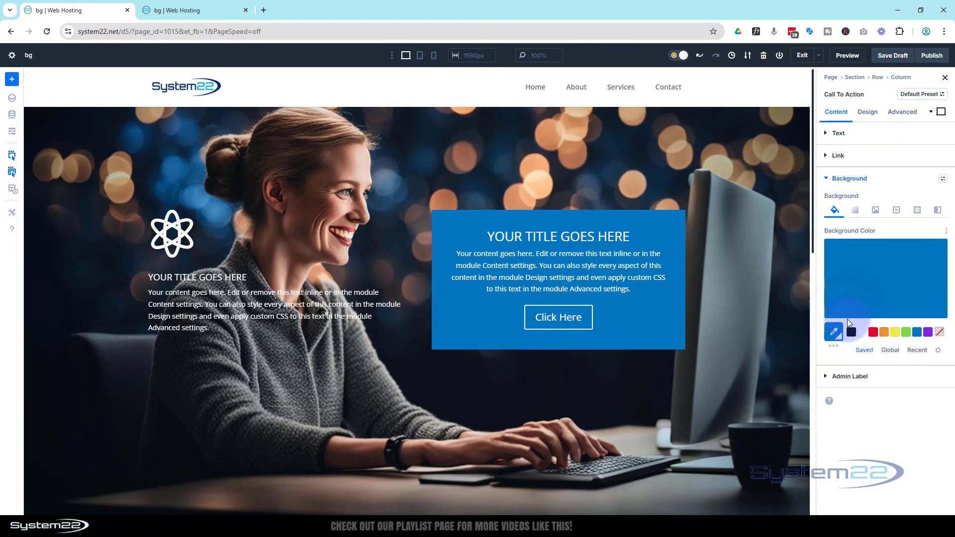
{"action": "left_click", "coordinate": [936, 251]}
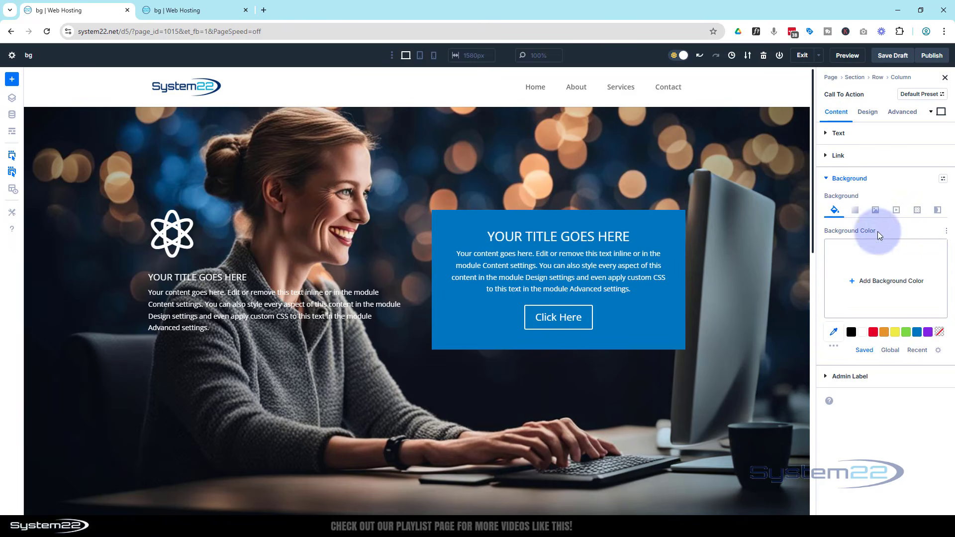
{"action": "left_click", "coordinate": [895, 210]}
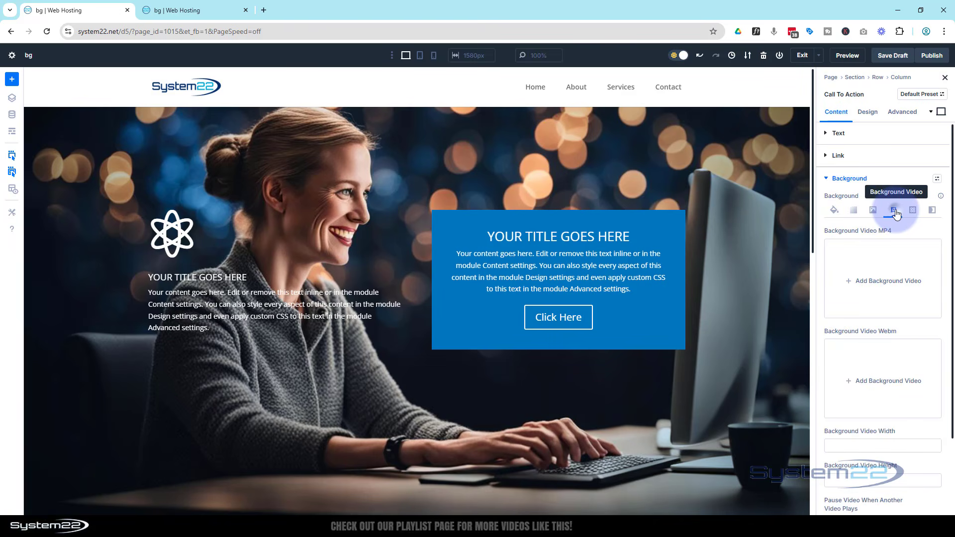
{"action": "left_click", "coordinate": [879, 285]}
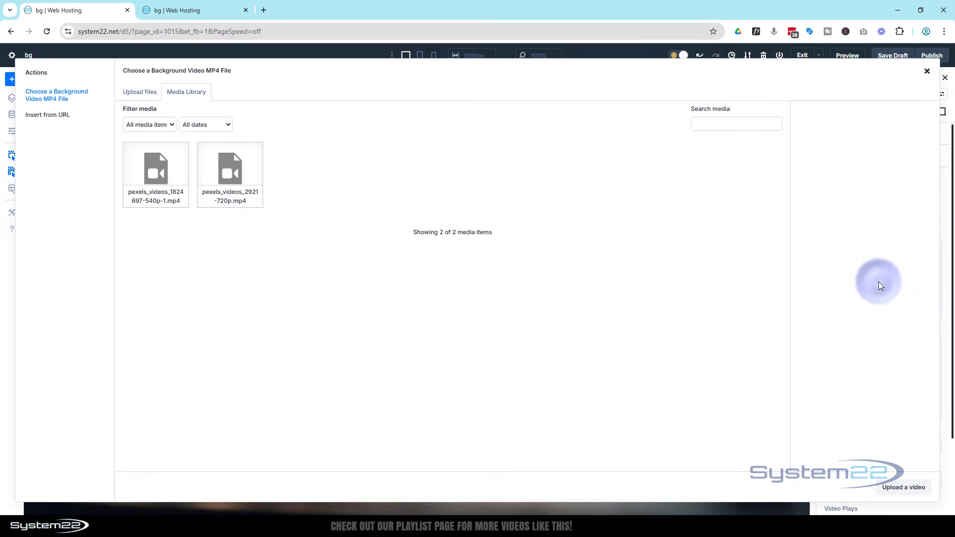
{"action": "left_click", "coordinate": [162, 171]}
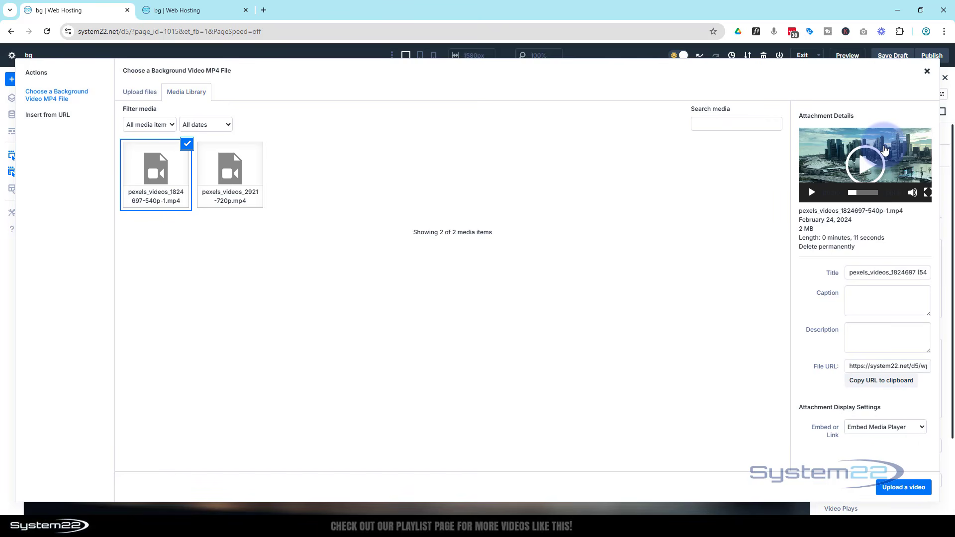
{"action": "left_click", "coordinate": [811, 194]}
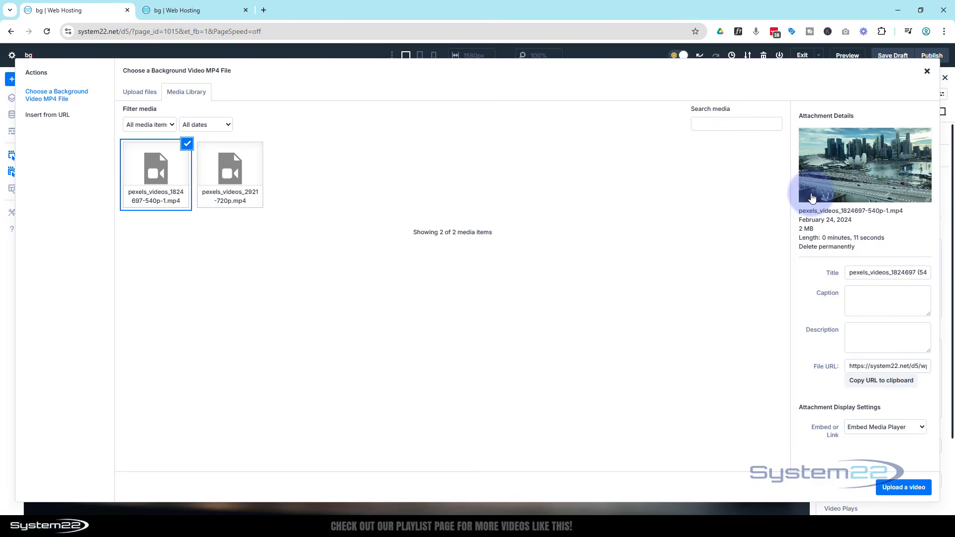
{"action": "left_click", "coordinate": [893, 491]}
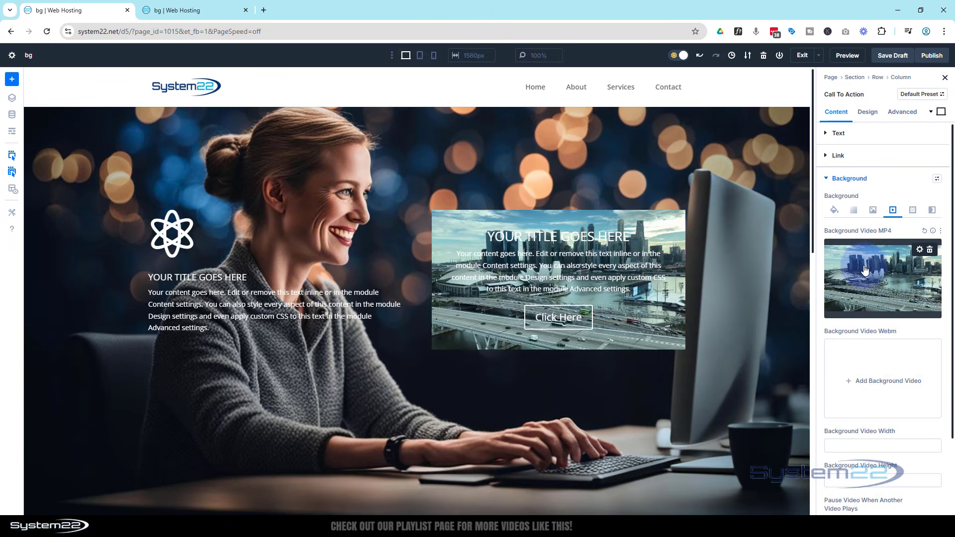
Delete the Call To Action module's background video and set its background color to black
{"action": "left_click", "coordinate": [930, 252]}
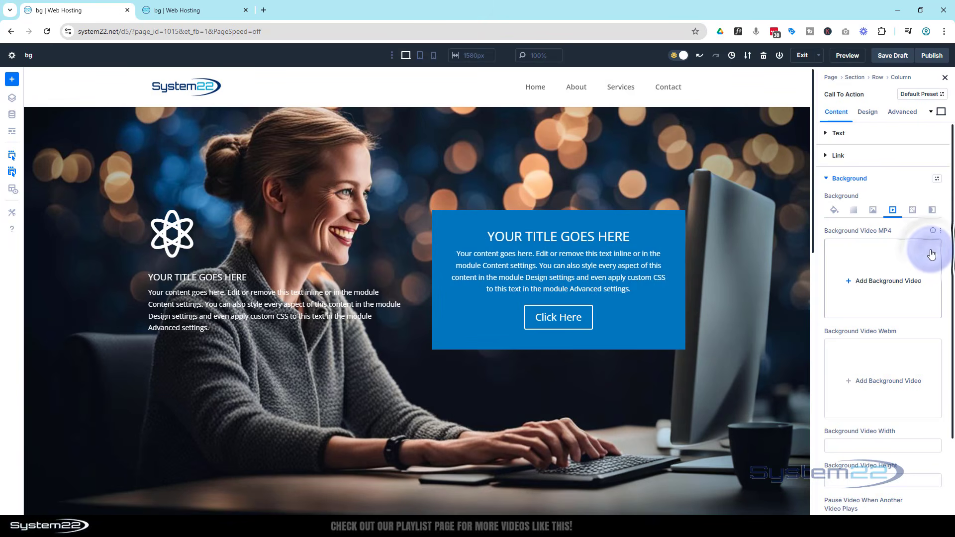
{"action": "left_click", "coordinate": [835, 210]}
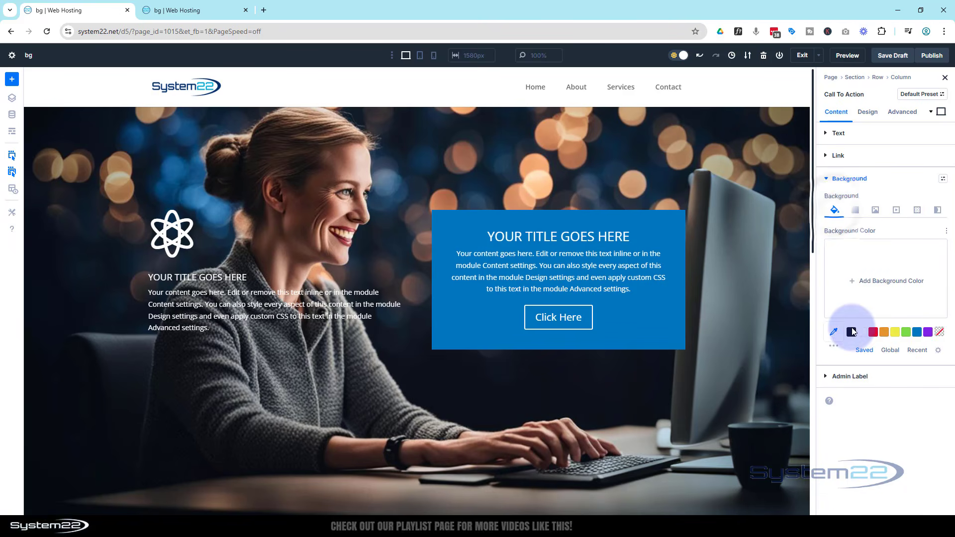
{"action": "left_click", "coordinate": [852, 332]}
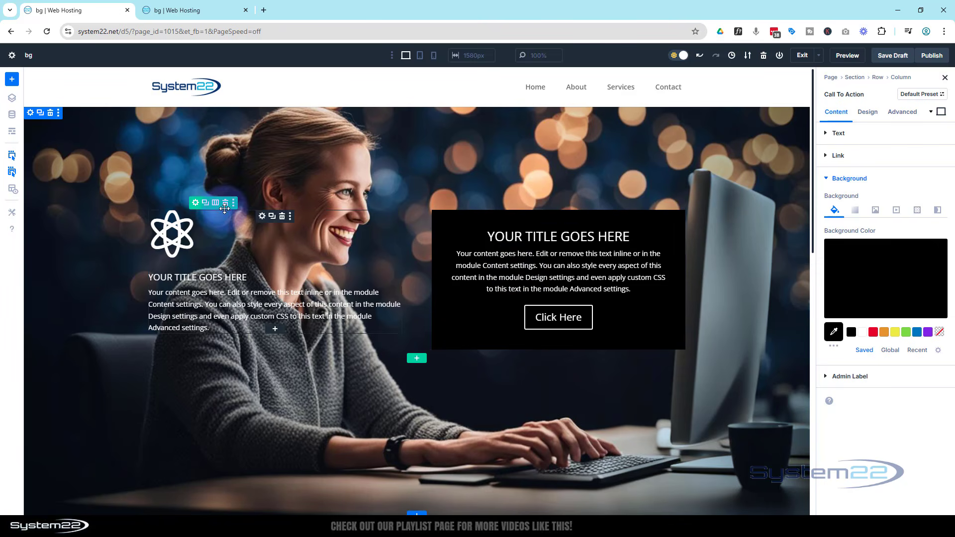
{"action": "left_click", "coordinate": [194, 204]}
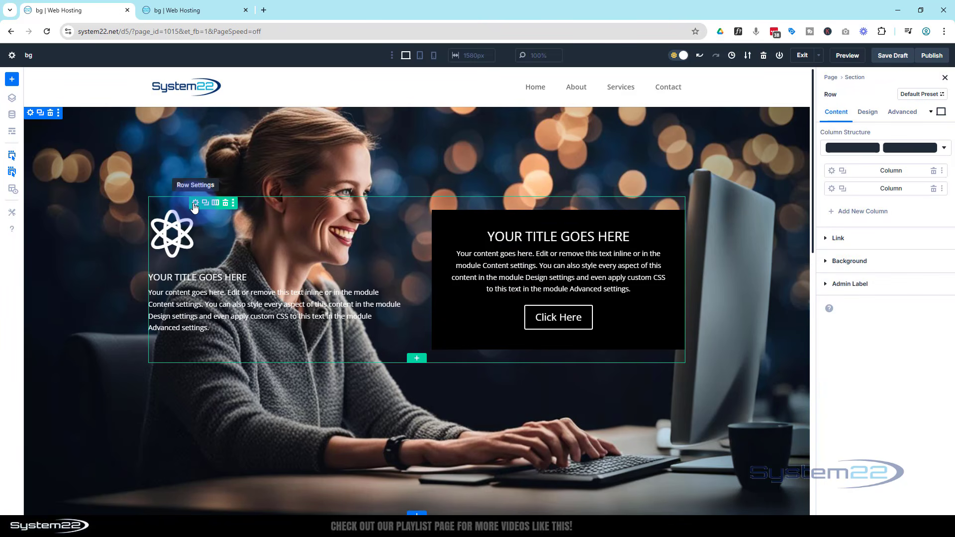
{"action": "left_click", "coordinate": [839, 192]}
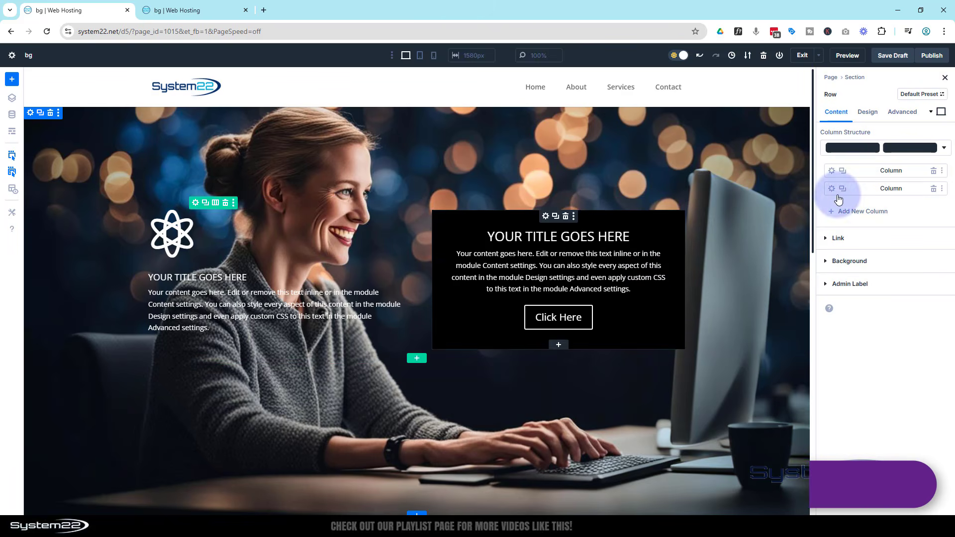
{"action": "left_click", "coordinate": [832, 189]}
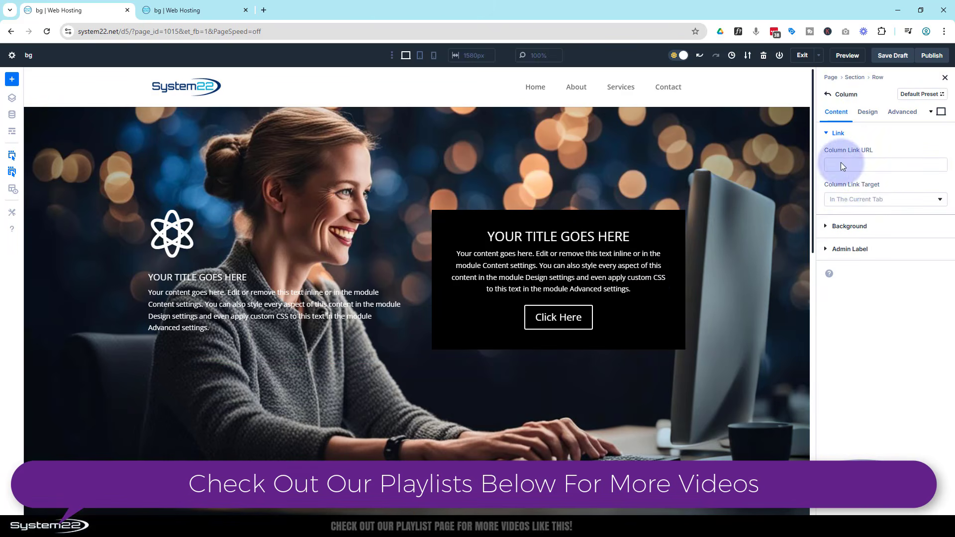
{"action": "left_click", "coordinate": [850, 227]}
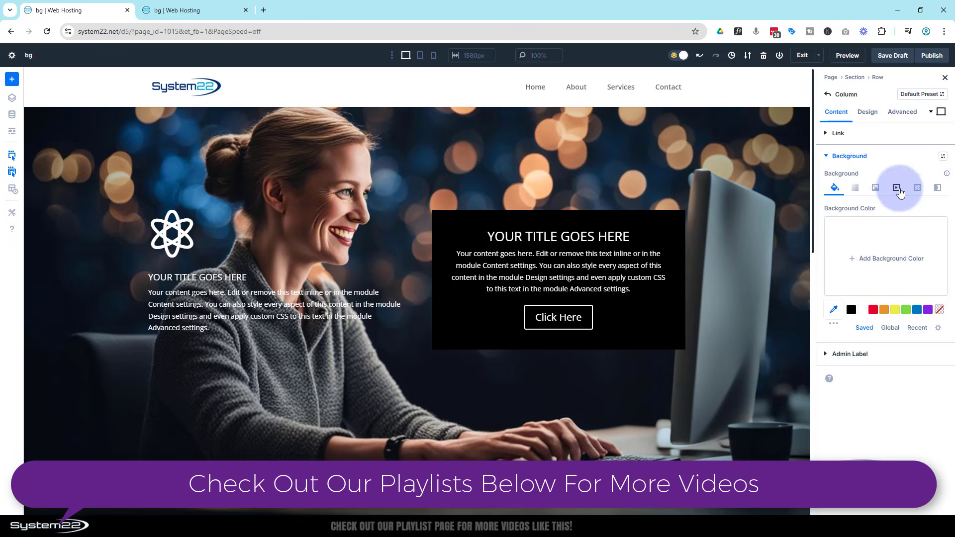
{"action": "left_click", "coordinate": [896, 189]}
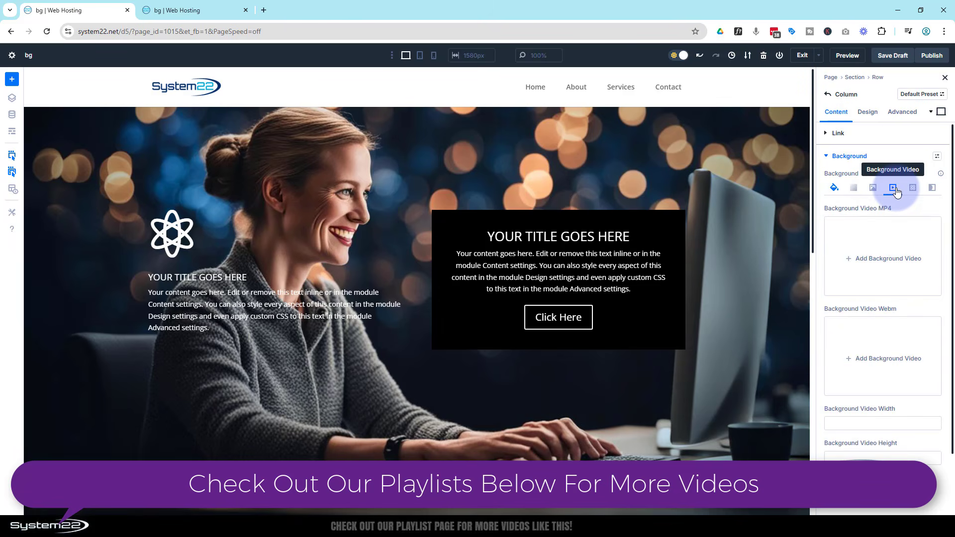
{"action": "left_click", "coordinate": [883, 251]}
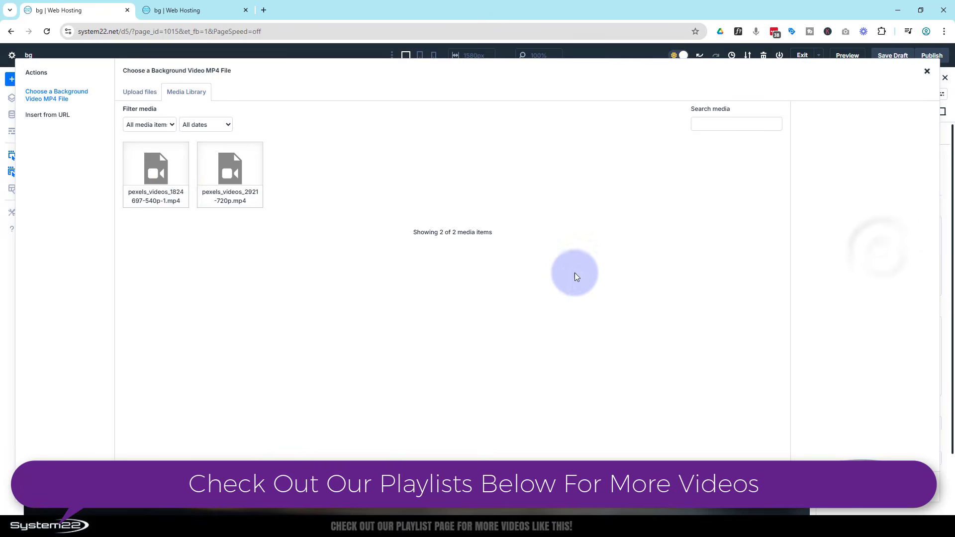
{"action": "left_click", "coordinate": [158, 173]}
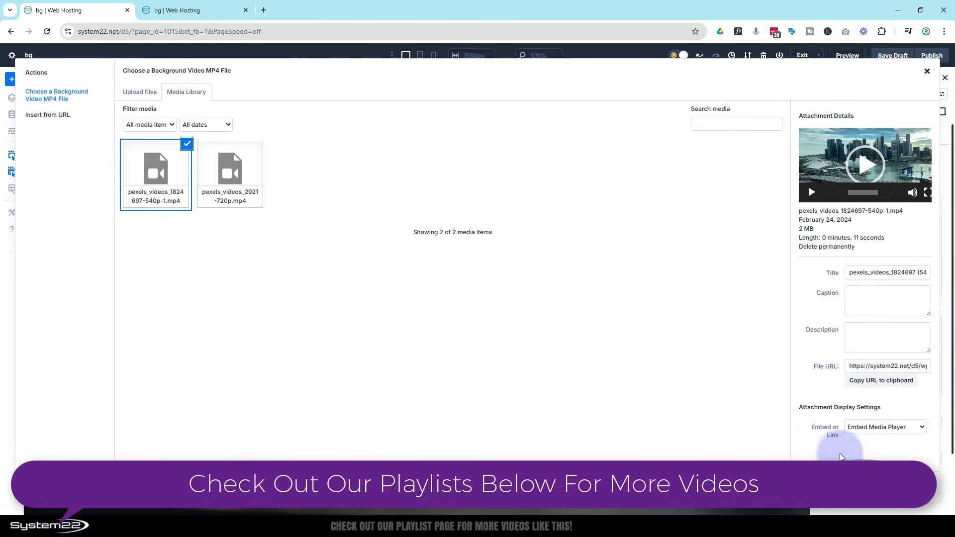
{"action": "left_click", "coordinate": [889, 486]}
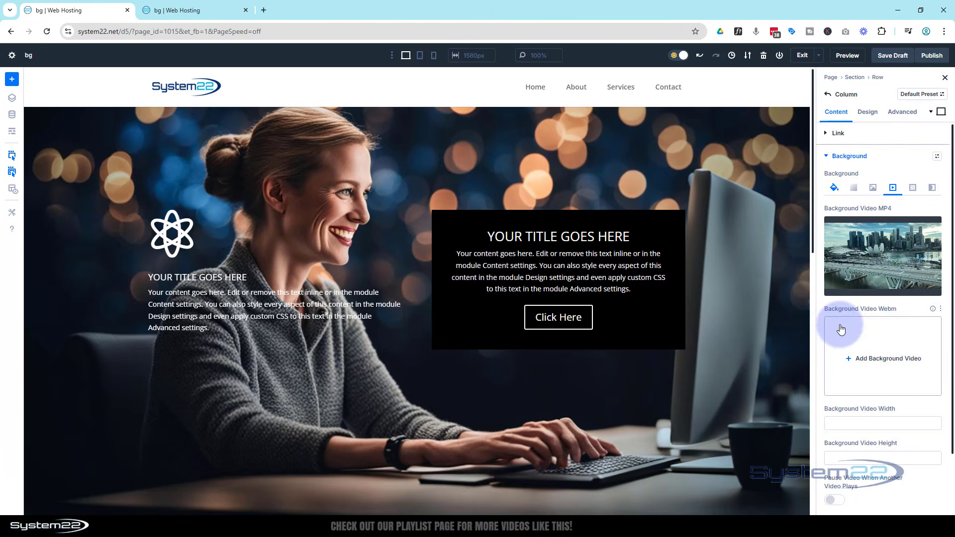
Round all four corners of the second column with a 30 px border radius
{"action": "left_click", "coordinate": [867, 111]}
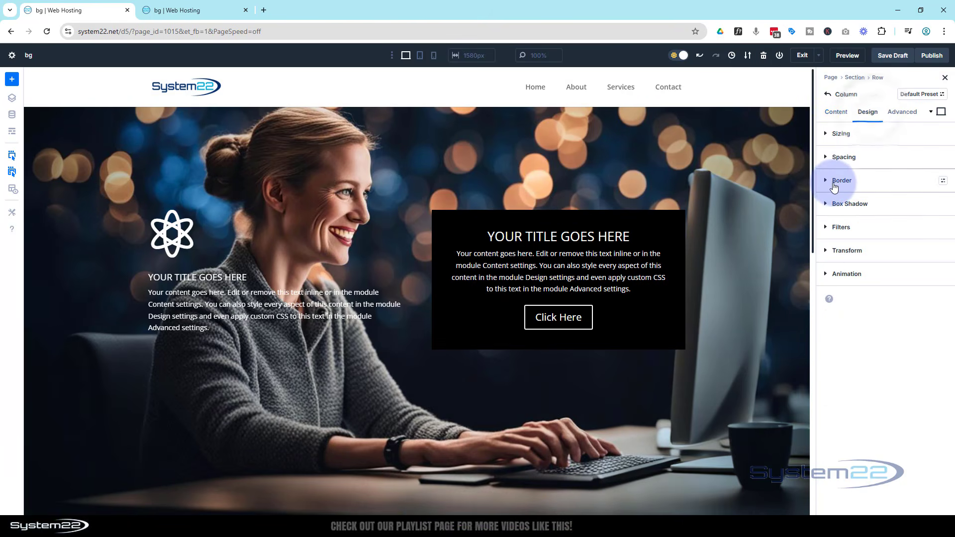
{"action": "left_click", "coordinate": [838, 180]}
{"action": "left_click", "coordinate": [849, 221]}
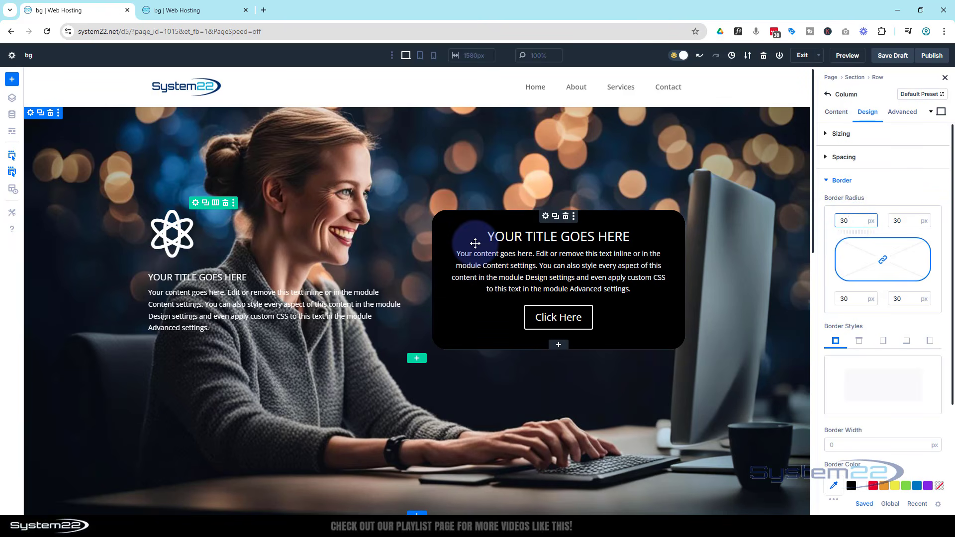
Lower the opacity of the Call To Action module's black background color to 0.37
{"action": "left_click", "coordinate": [546, 218]}
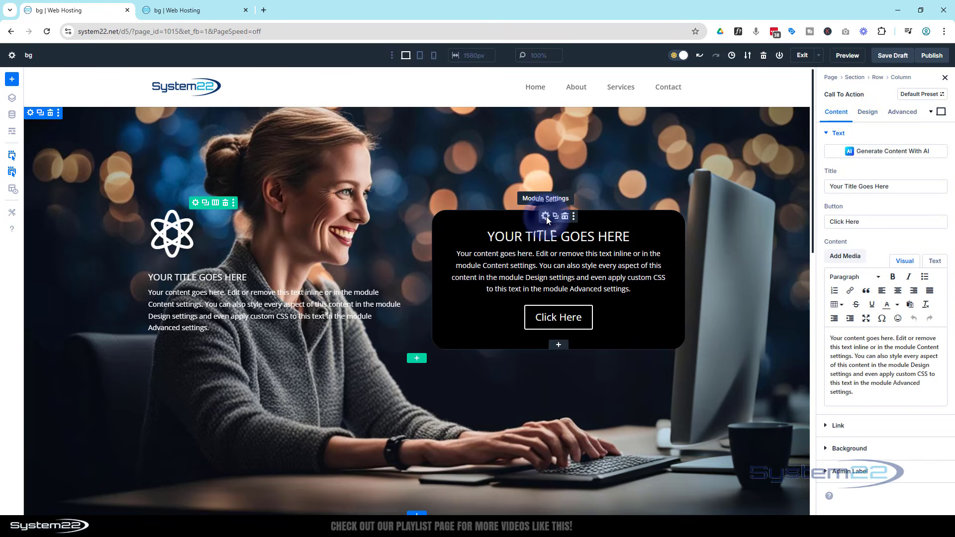
{"action": "left_click", "coordinate": [851, 449]}
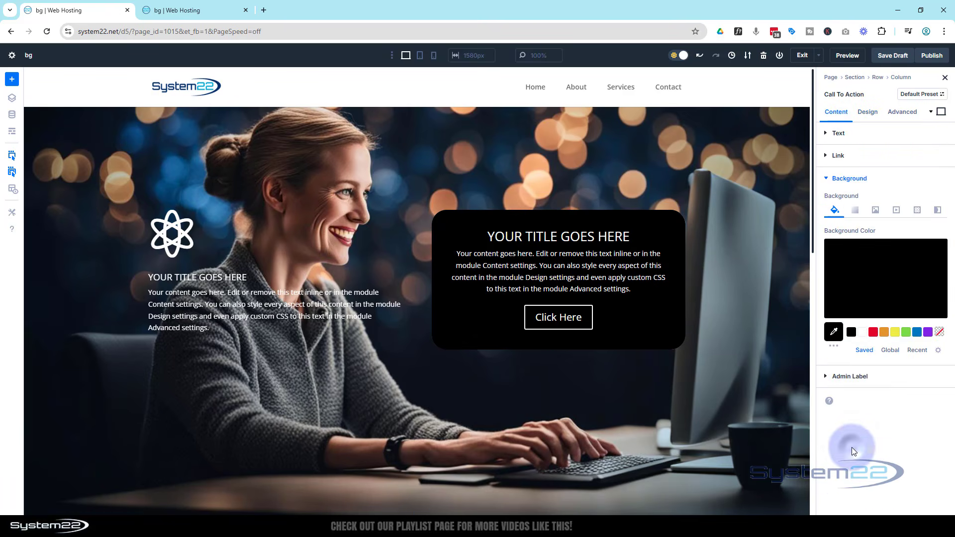
{"action": "left_click", "coordinate": [859, 294]}
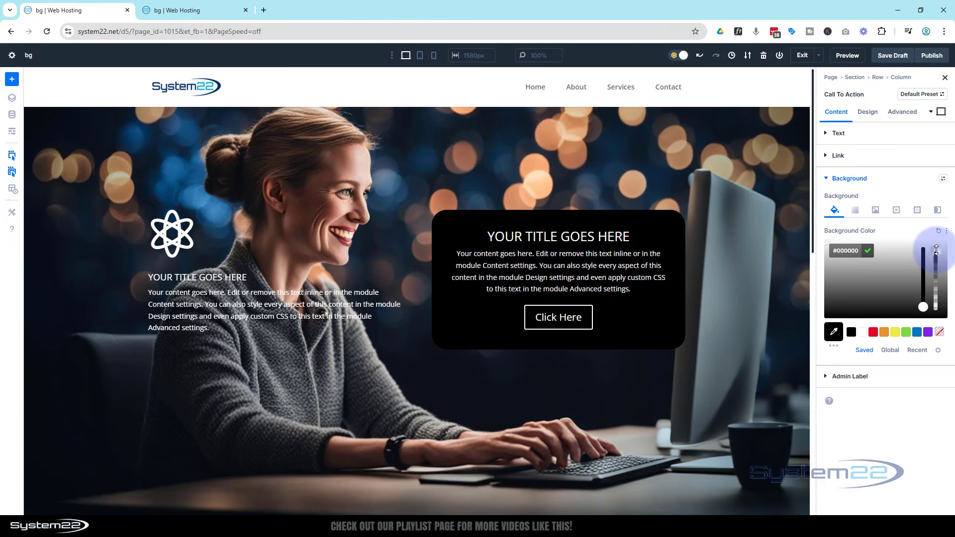
{"action": "left_click_drag", "start_coordinate": [936, 249], "coordinate": [949, 292]}
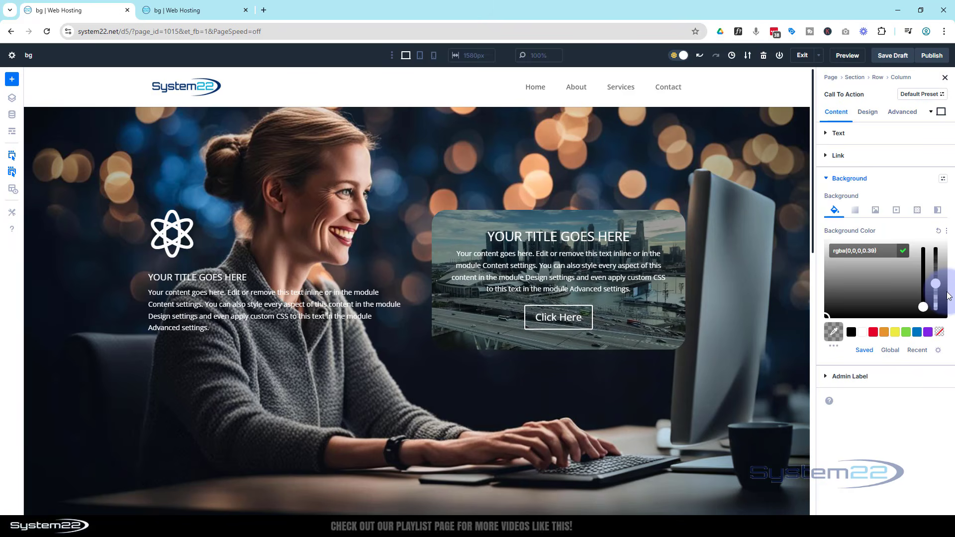
{"action": "left_click_drag", "start_coordinate": [948, 297], "coordinate": [947, 296]}
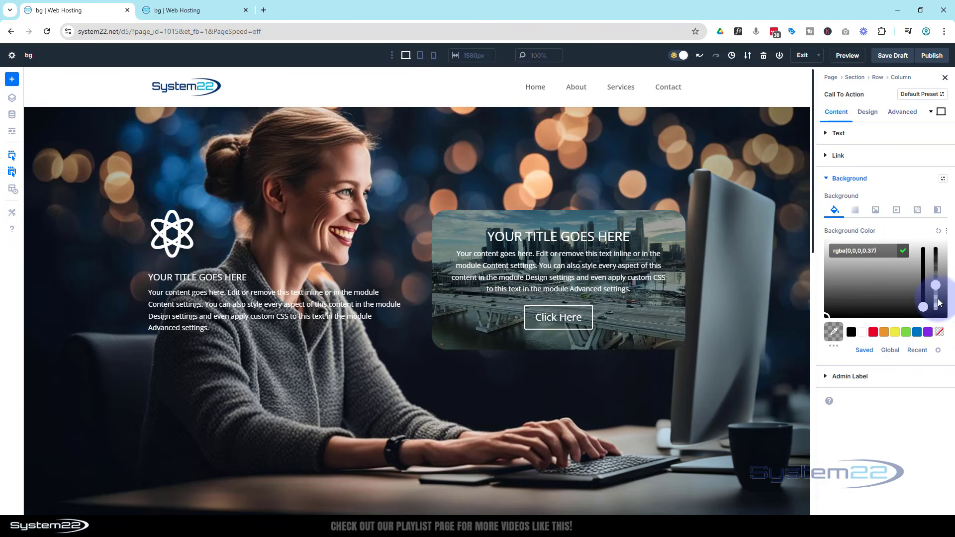
Add the Inverted Chevrons background pattern to the Call To Action module
{"action": "left_click", "coordinate": [918, 213]}
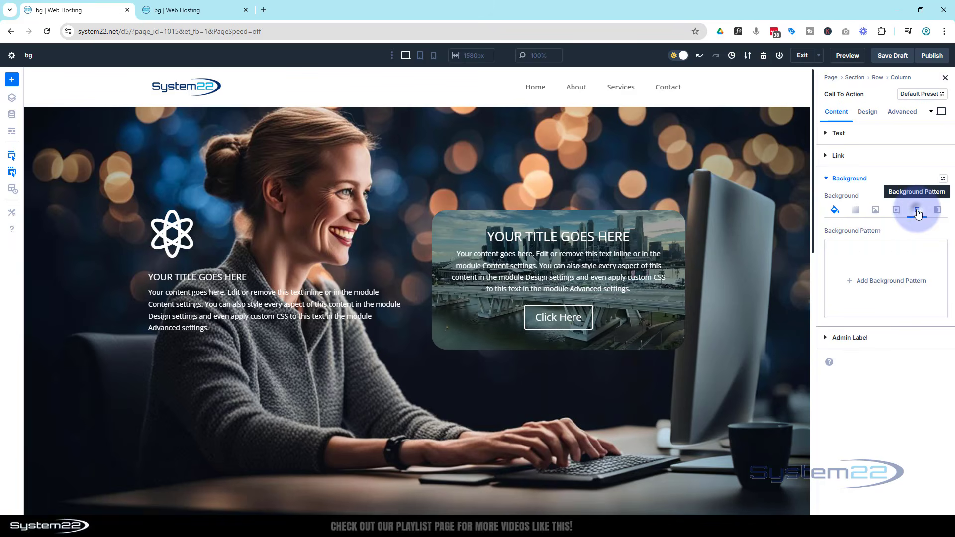
{"action": "left_click", "coordinate": [877, 280]}
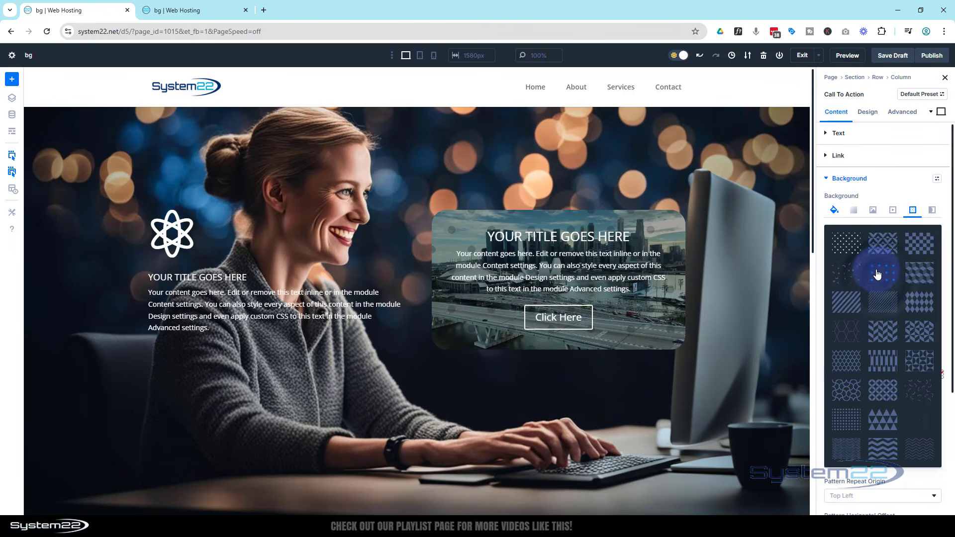
{"action": "left_click", "coordinate": [884, 332]}
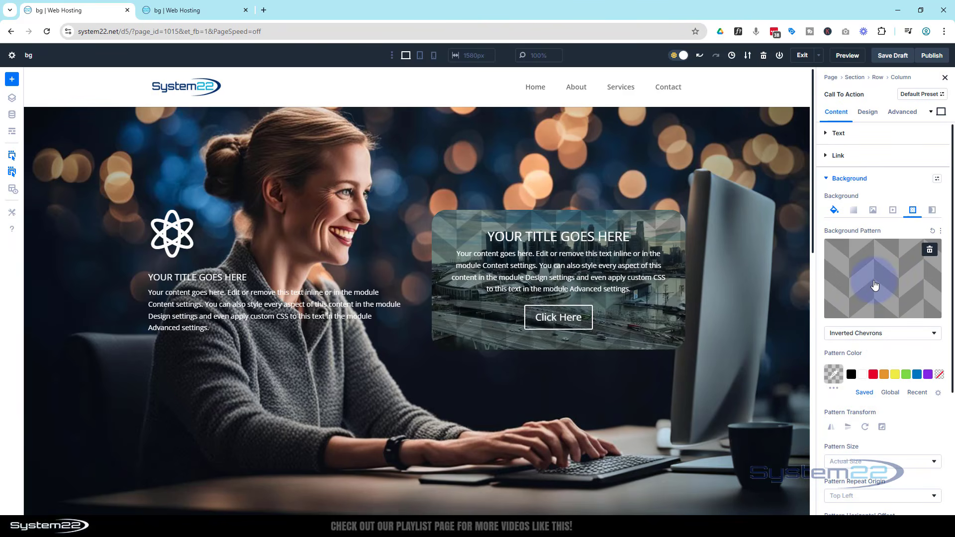
Change the Call To Action module's background pattern to 3D Diamonds in white at 0.12 opacity
{"action": "left_click", "coordinate": [875, 285]}
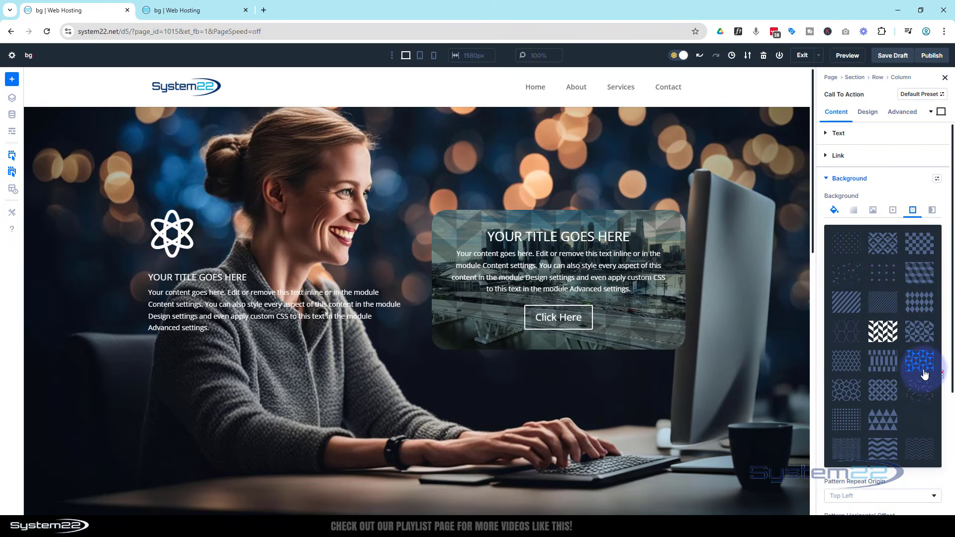
{"action": "left_click", "coordinate": [883, 242]}
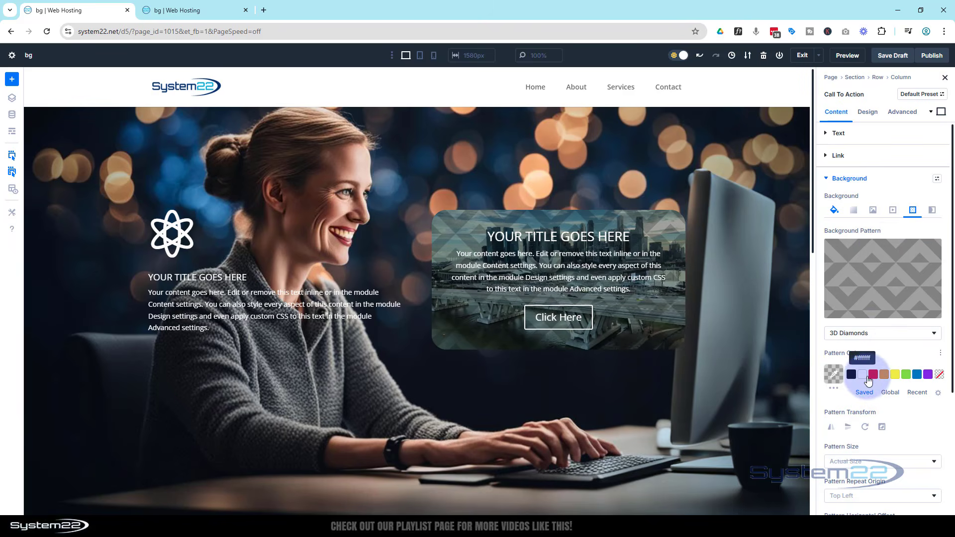
{"action": "left_click", "coordinate": [863, 378]}
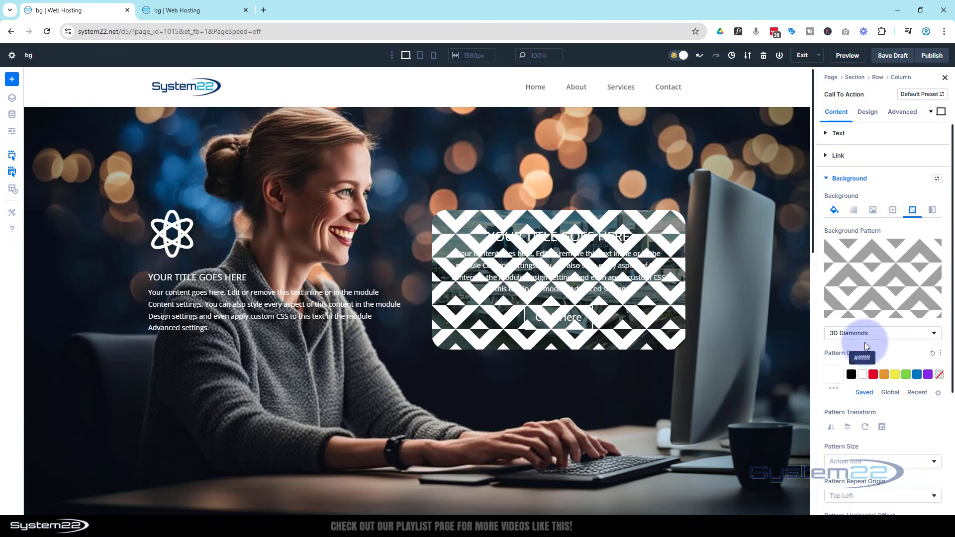
{"action": "left_click", "coordinate": [837, 386]}
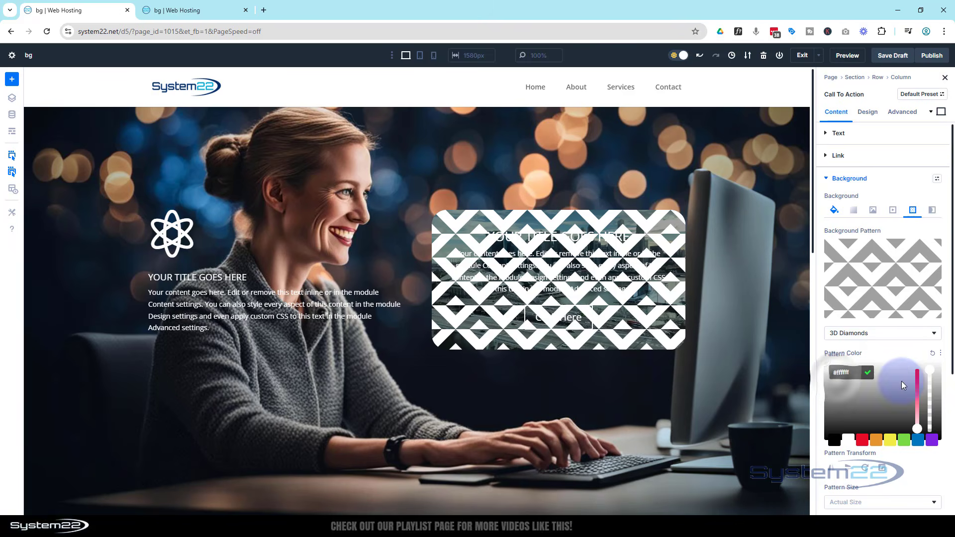
{"action": "left_click_drag", "start_coordinate": [930, 373], "coordinate": [926, 426]}
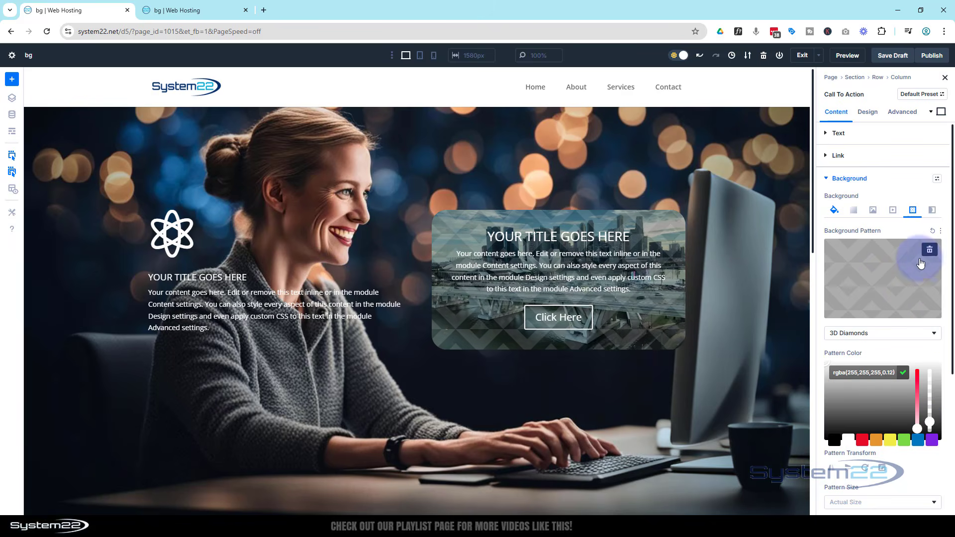
Replace the Call To Action module's background pattern with a Layer Blob background mask in black at 0.49 opacity
{"action": "left_click", "coordinate": [930, 250]}
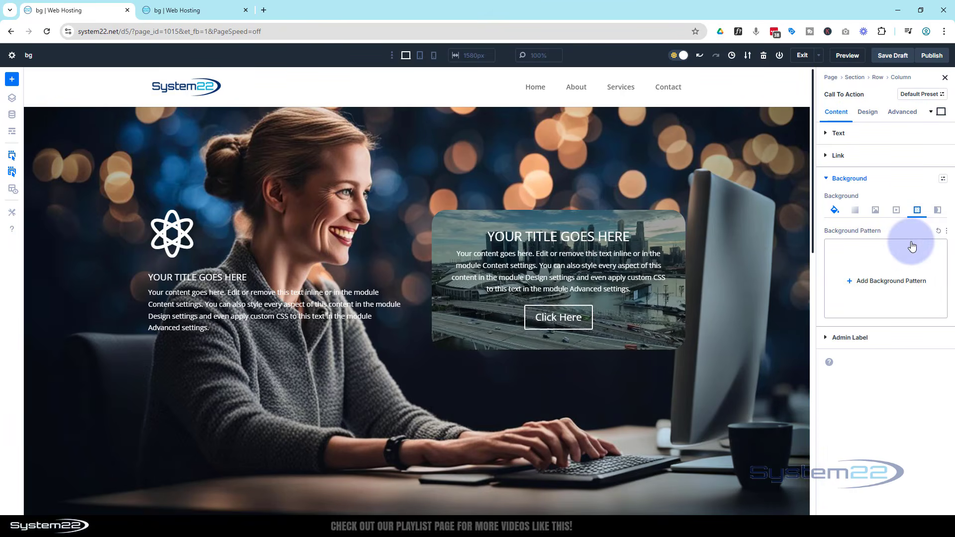
{"action": "left_click", "coordinate": [938, 211]}
{"action": "left_click", "coordinate": [886, 279]}
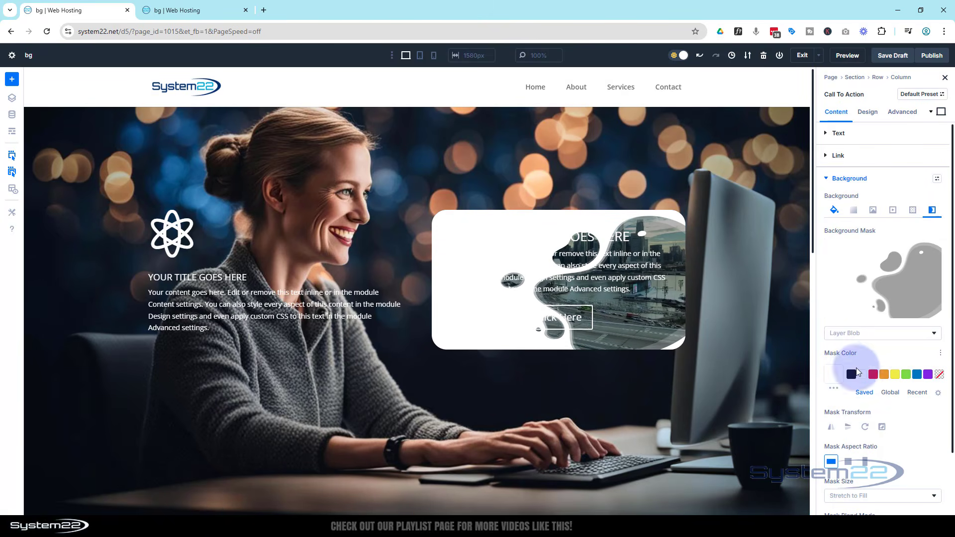
{"action": "left_click", "coordinate": [851, 376]}
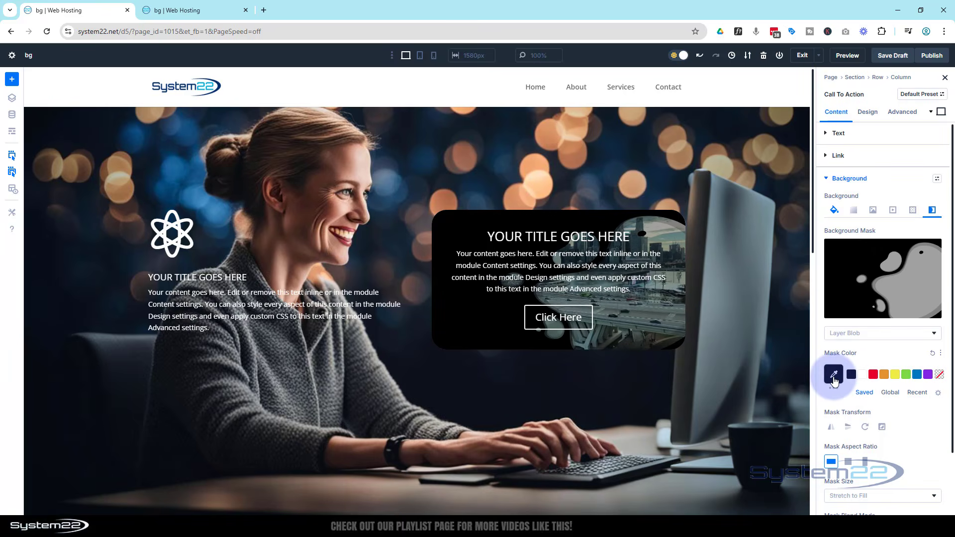
{"action": "left_click", "coordinate": [834, 381]}
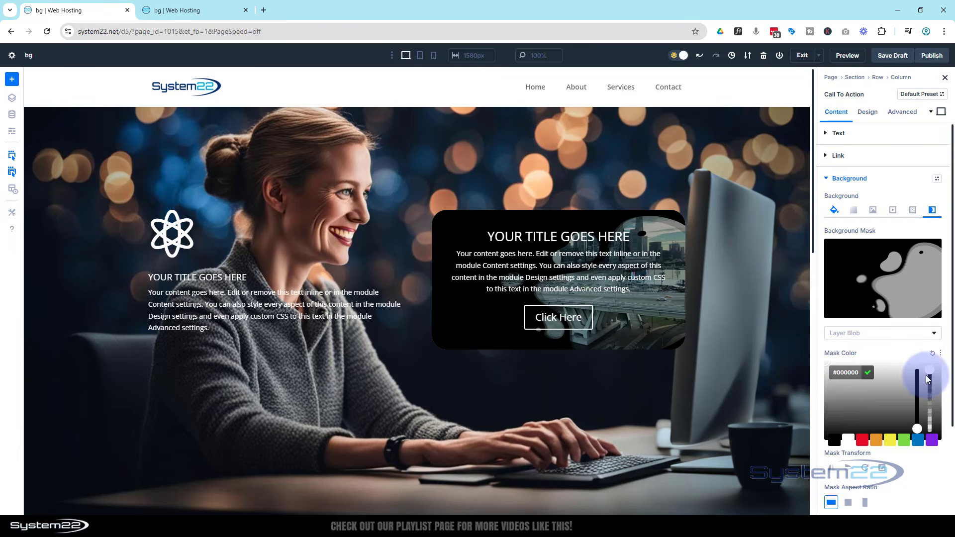
{"action": "left_click_drag", "start_coordinate": [930, 373], "coordinate": [925, 410]}
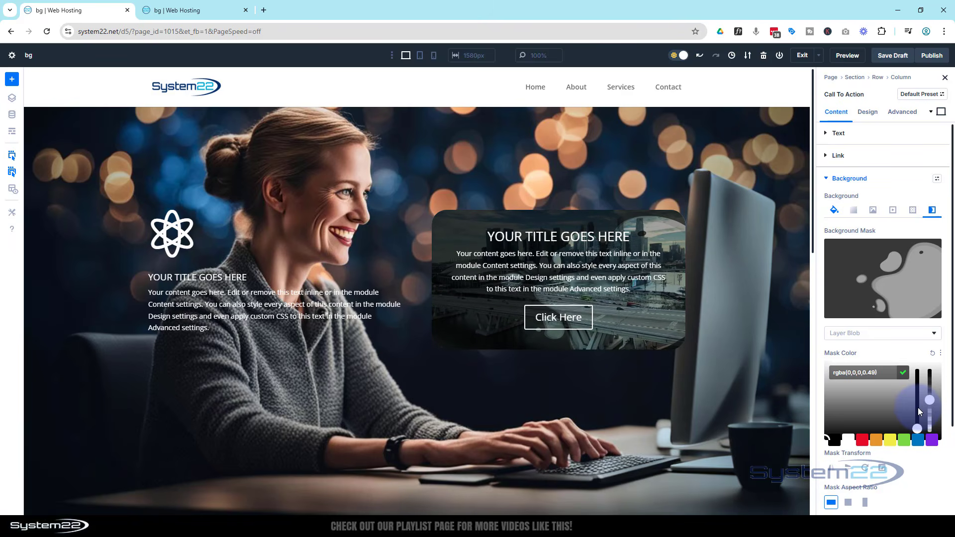
Switch the Call To Action module's background mask to Chevrons and raise the black mask color's opacity to 0.69
{"action": "left_click", "coordinate": [882, 279]}
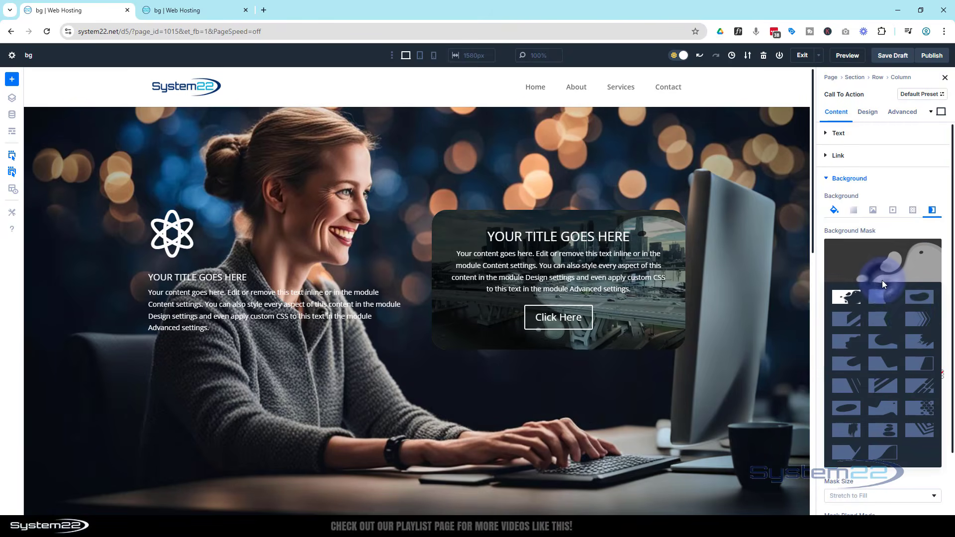
{"action": "left_click", "coordinate": [918, 319]}
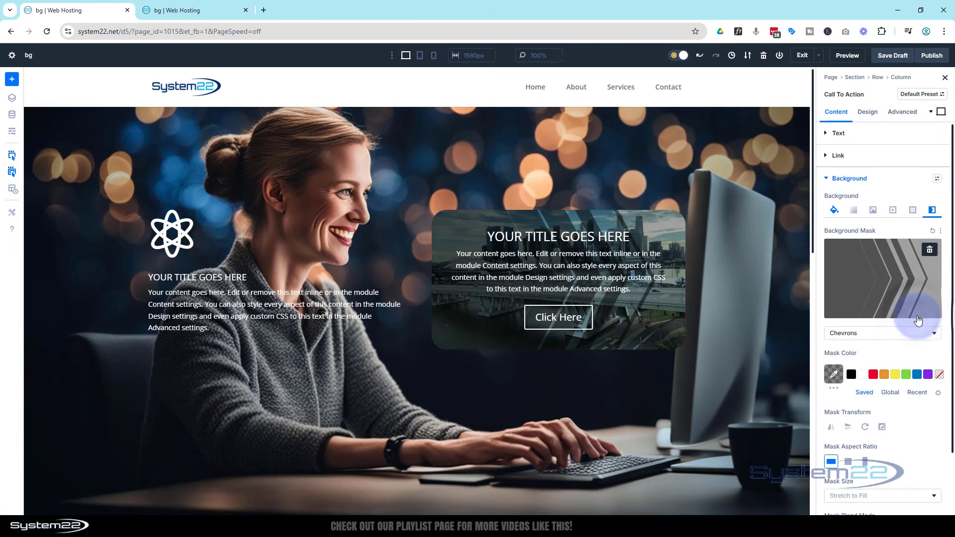
{"action": "left_click", "coordinate": [834, 374]}
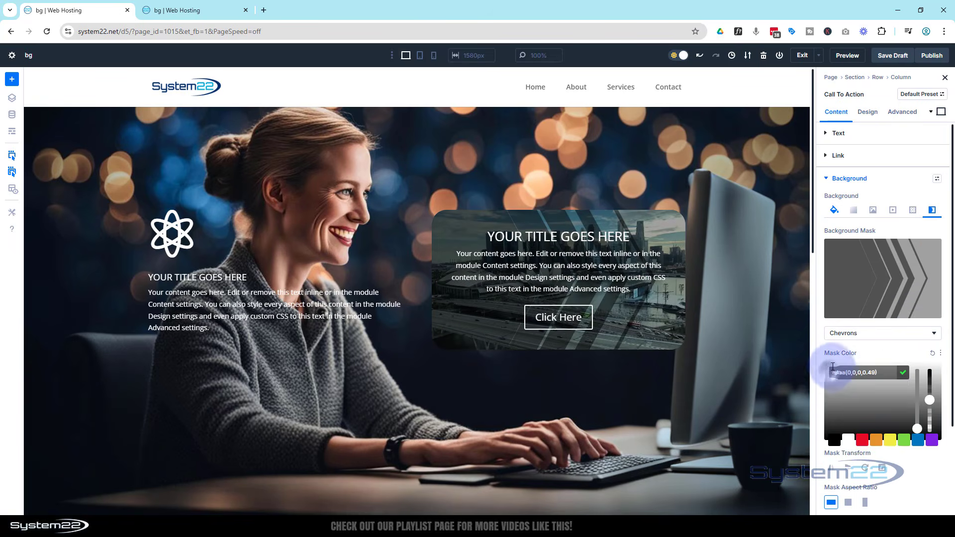
{"action": "left_click_drag", "start_coordinate": [929, 399], "coordinate": [931, 391]}
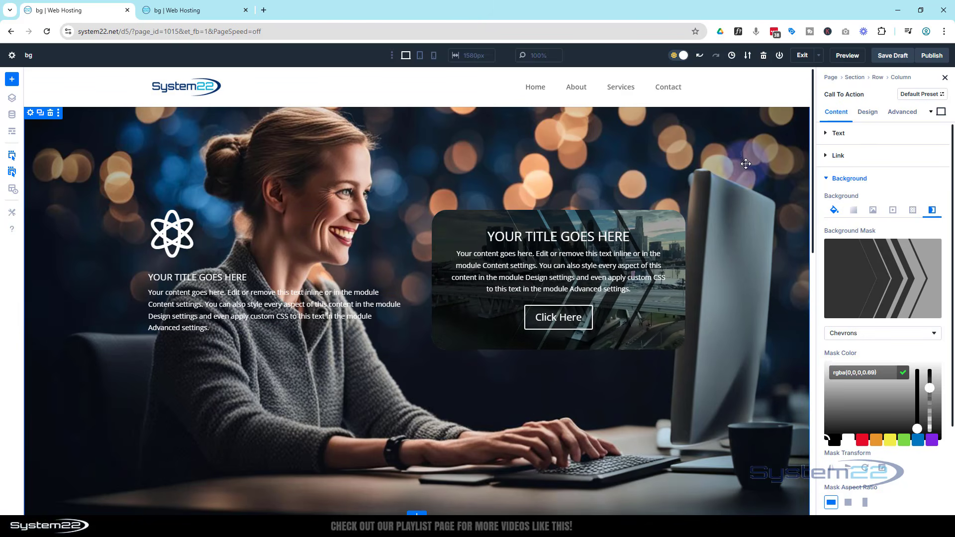
Save the page as a draft and reload its preview to check the hero section with the masked column
{"action": "left_click", "coordinate": [894, 56]}
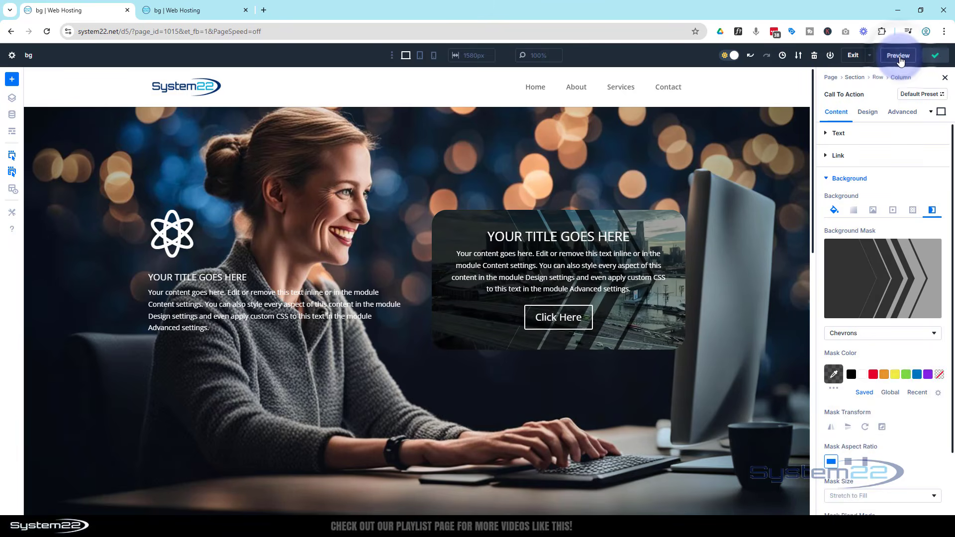
{"action": "left_click", "coordinate": [199, 11]}
{"action": "left_click", "coordinate": [48, 31]}
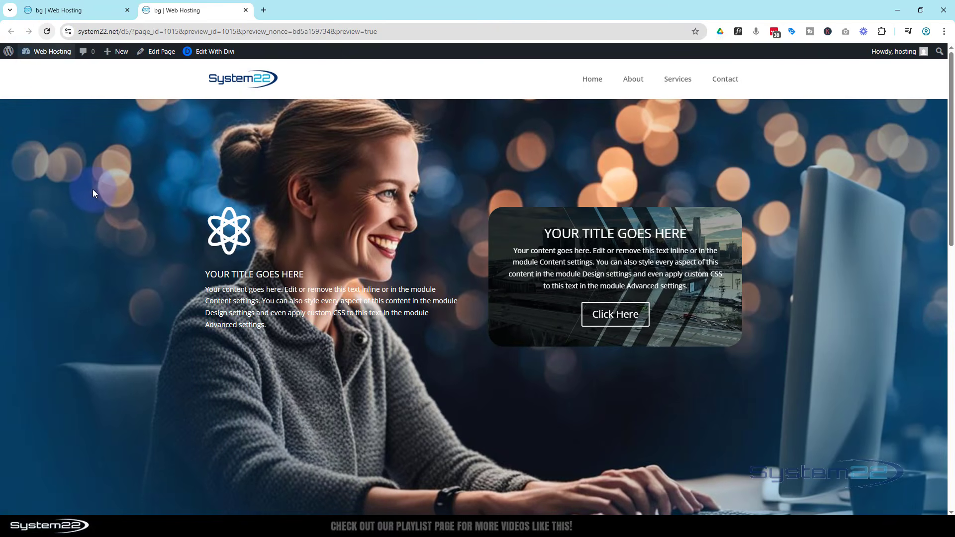
{"action": "scroll", "coordinate": [97, 190], "scroll_direction": "down", "scroll_amount": 4}
{"action": "scroll", "coordinate": [96, 190], "scroll_direction": "up", "scroll_amount": 4}
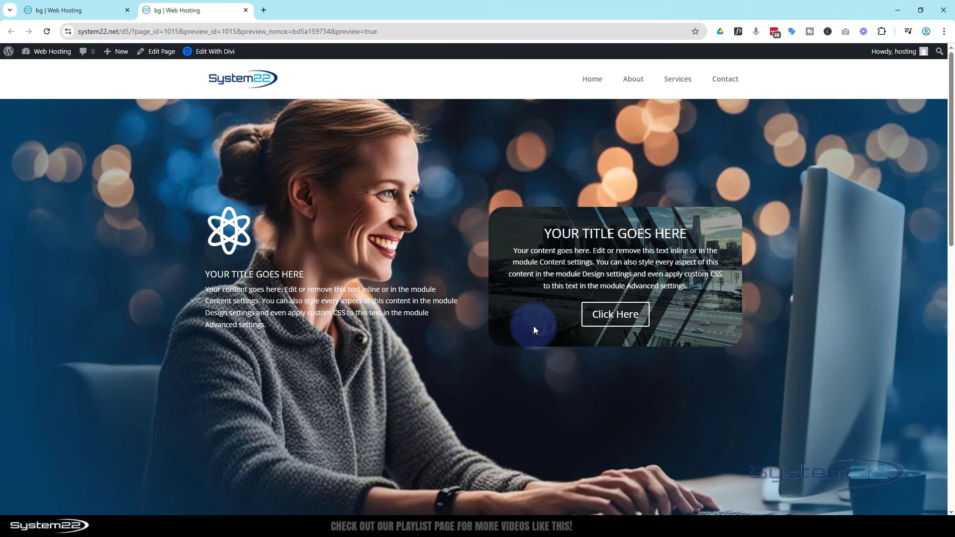
Review the Call To Action module's background video options in the builder and return to the page preview
{"action": "left_click", "coordinate": [82, 8]}
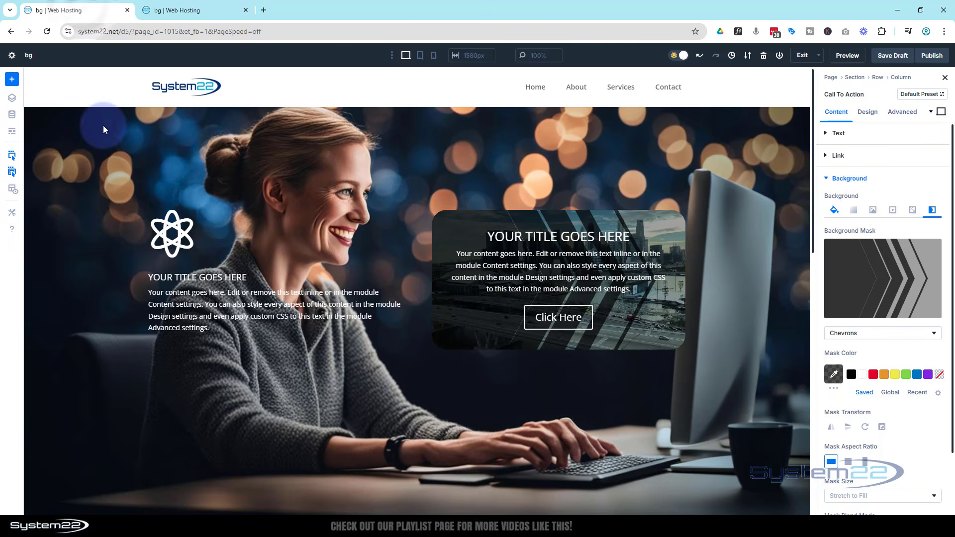
{"action": "left_click", "coordinate": [893, 211]}
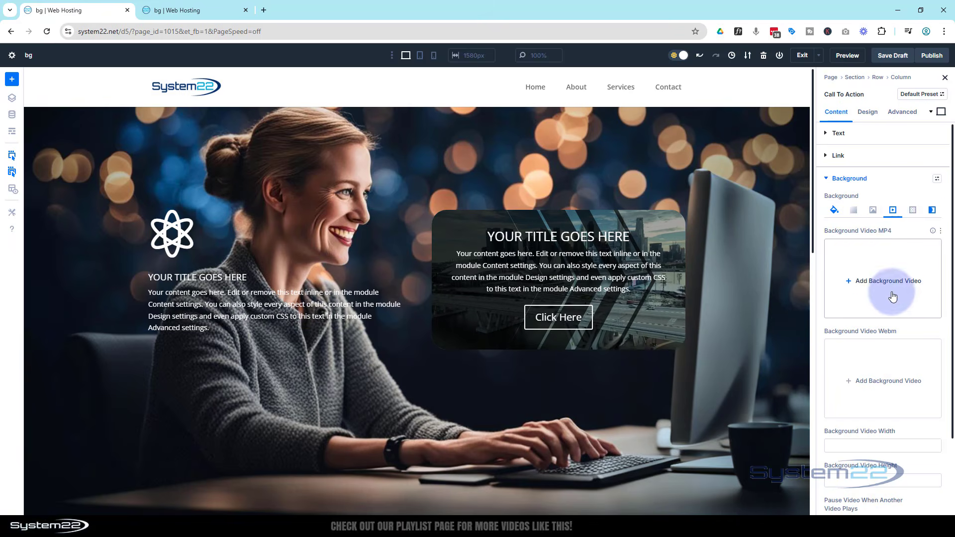
{"action": "scroll", "coordinate": [894, 294], "scroll_direction": "down", "scroll_amount": 2}
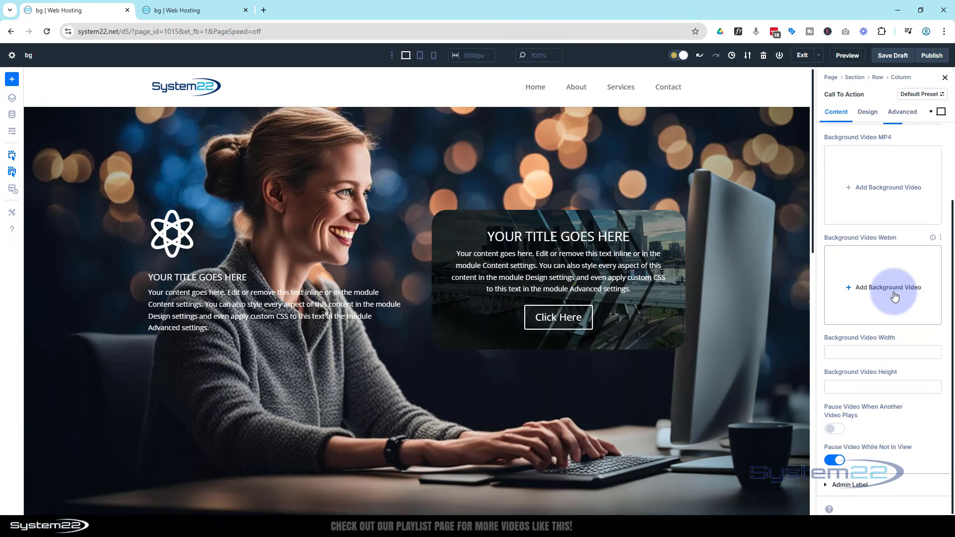
{"action": "scroll", "coordinate": [895, 296], "scroll_direction": "up", "scroll_amount": 2}
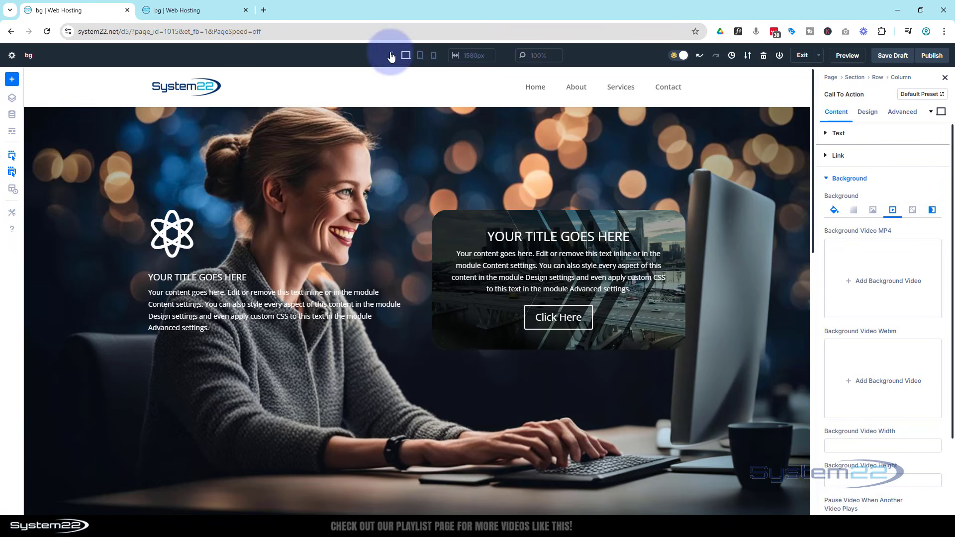
{"action": "left_click", "coordinate": [194, 10]}
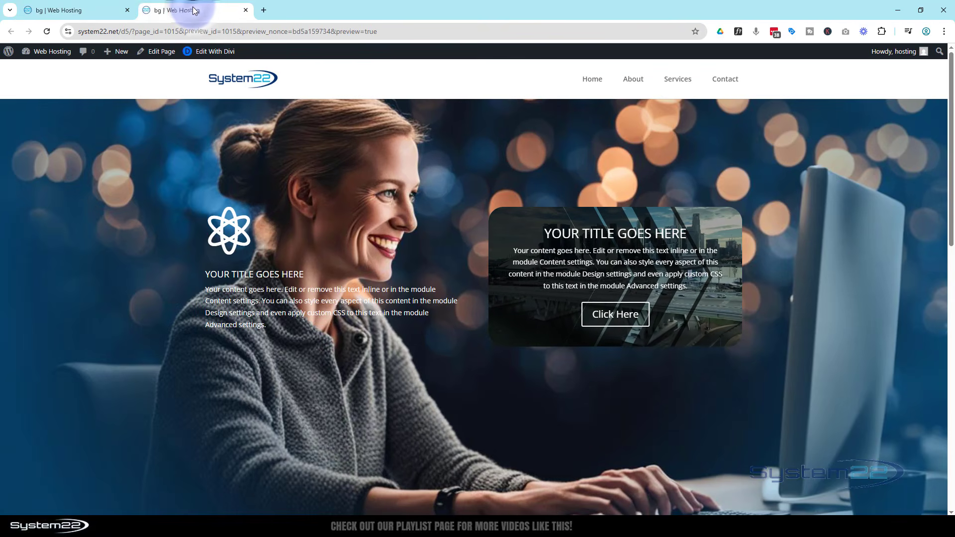